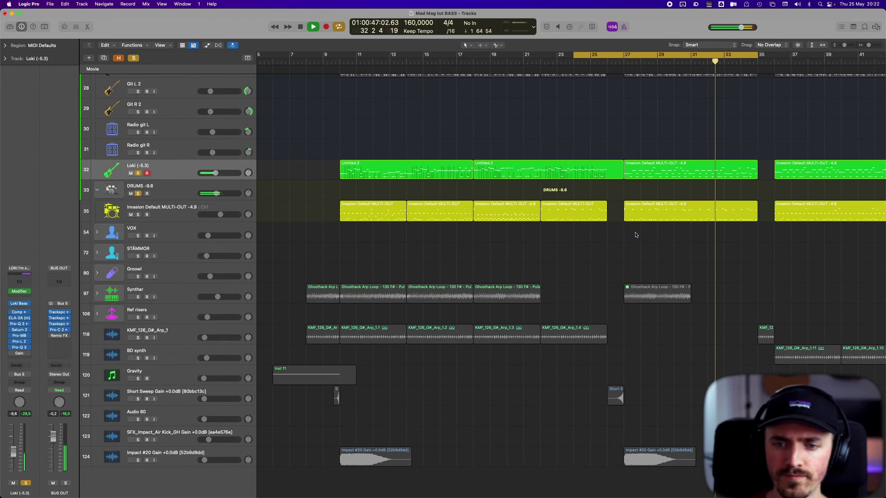
Step: Scroll the track list to the top and solo the GITS guitar folder
scroll(636, 235, "up", 10)
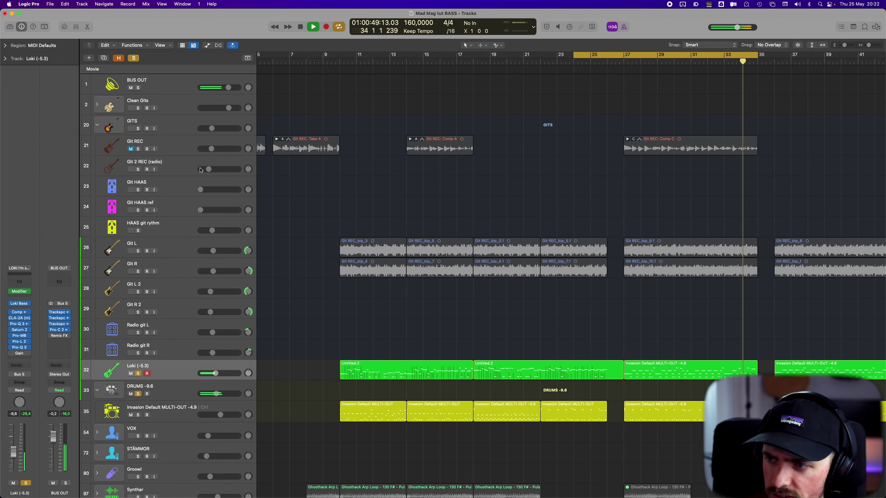
left_click(138, 129)
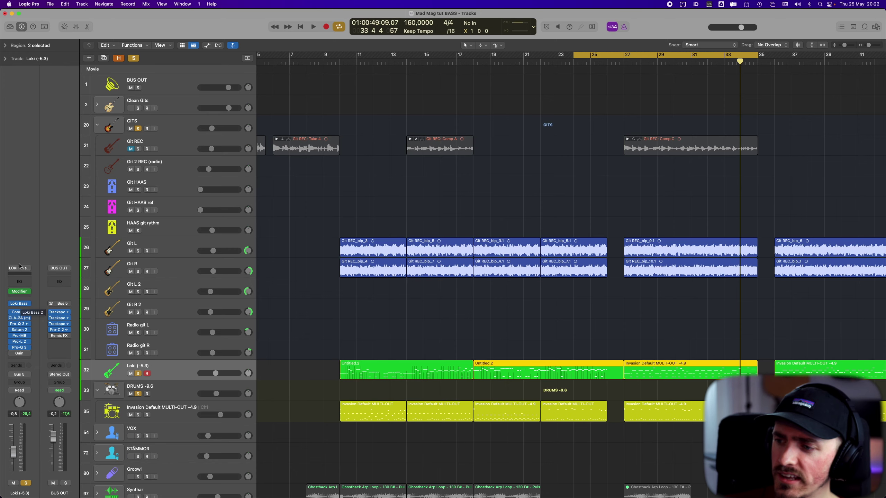
Step: Un-solo GITS and DRUMS, stop playback, and start the cycle at bar 27 (bars 27–35)
left_click(23, 269)
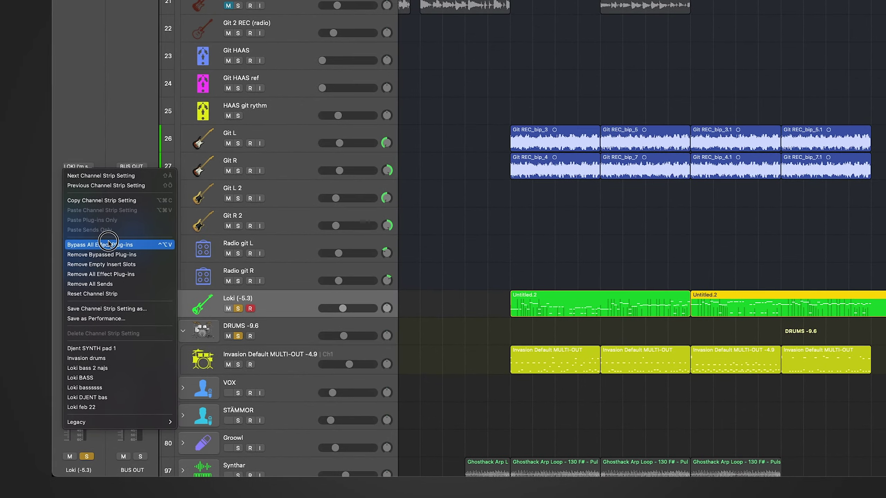
left_click(41, 324)
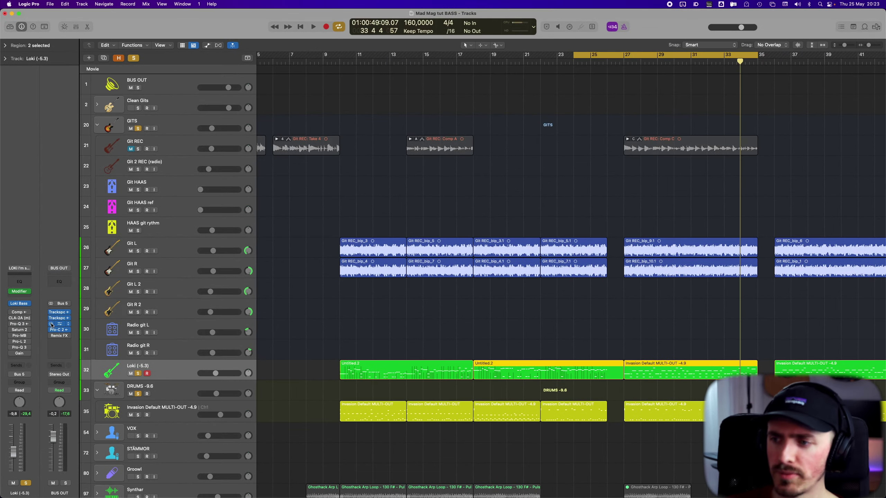
left_click(138, 129)
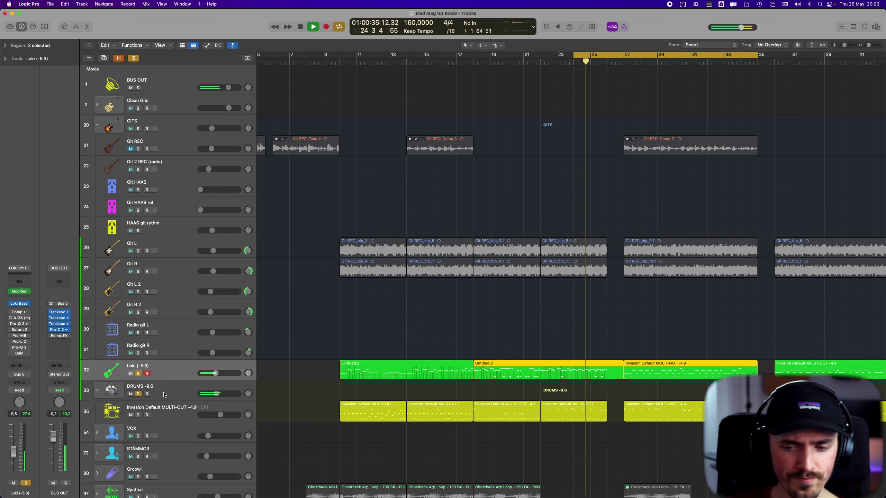
left_click(139, 395)
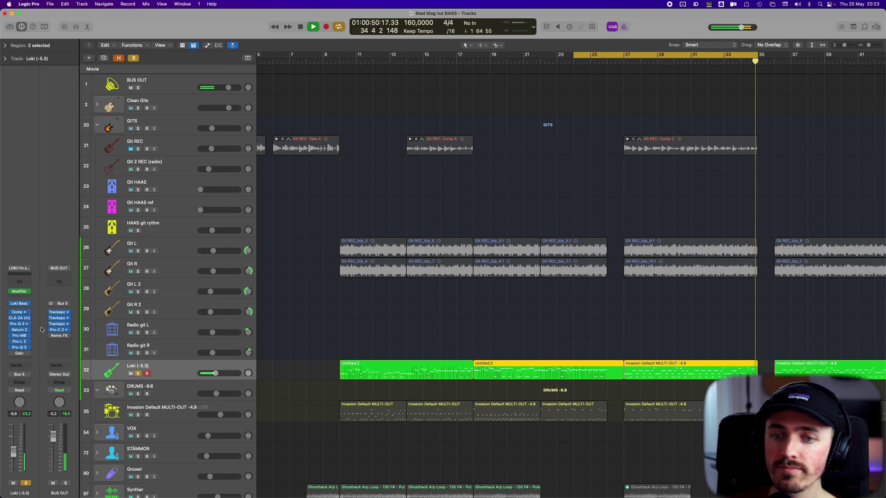
key("space")
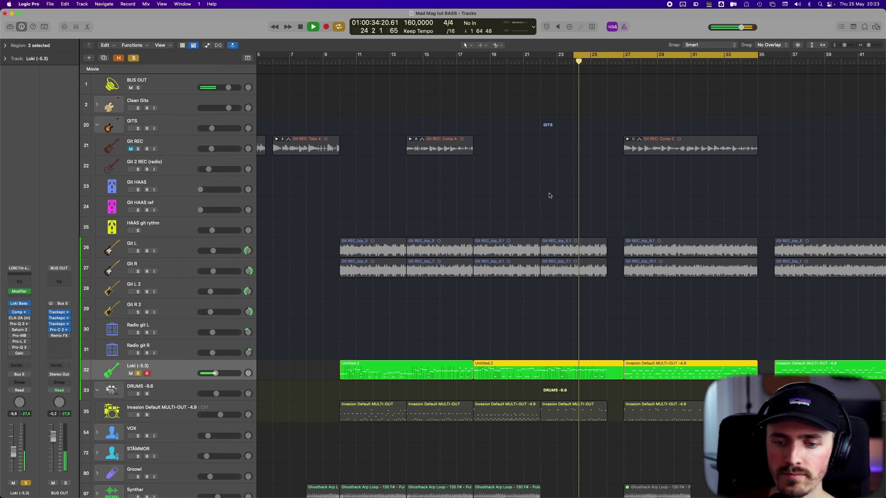
left_click_drag(574, 58, 623, 57)
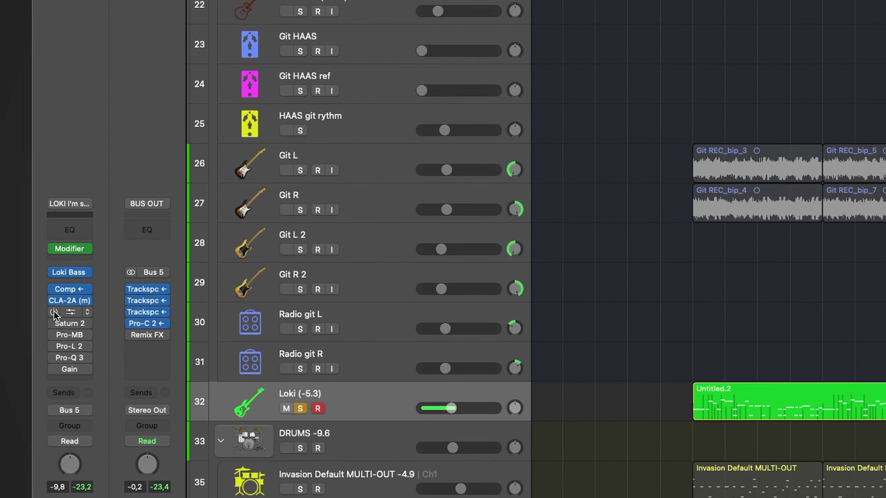
Step: Re-enable the first Pro-Q 3 and the Pro-L 2 limiter on the Loki channel strip
mouse_move(15, 325)
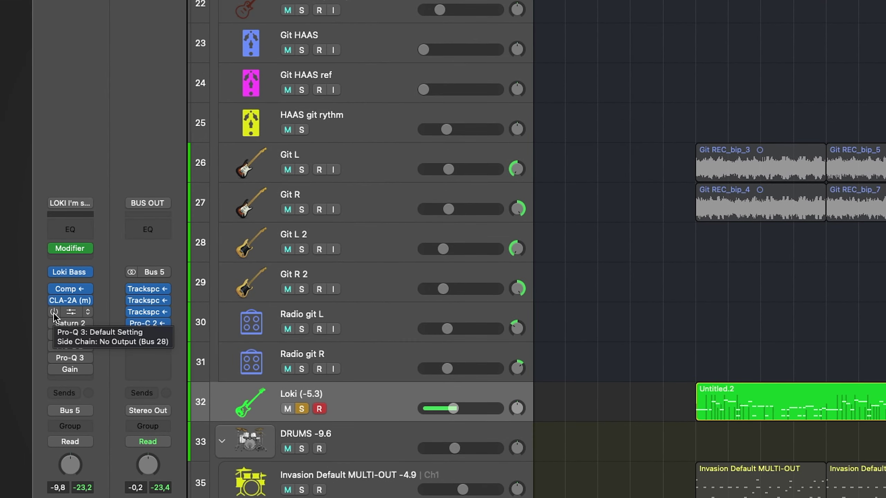
left_click(53, 312)
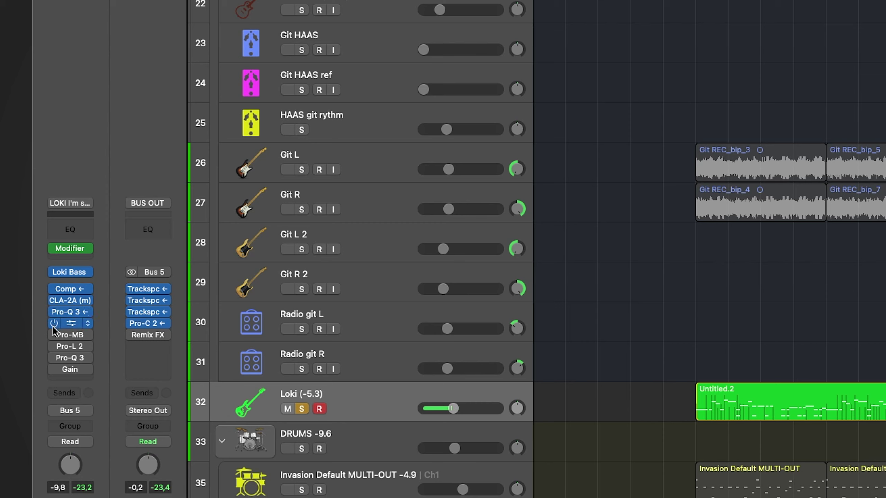
left_click(54, 347)
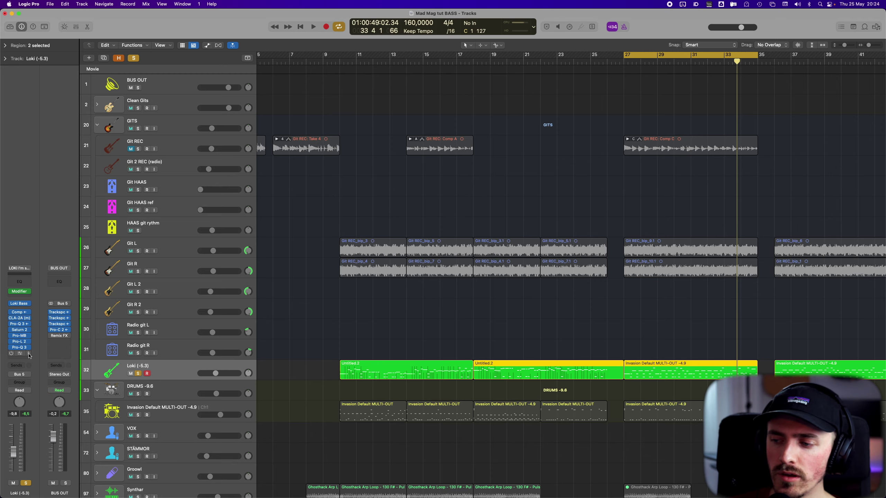
Step: Open the Loki Bass 2 instrument (LokiGlass 1 preset) and show its TONE controls
left_click(29, 355)
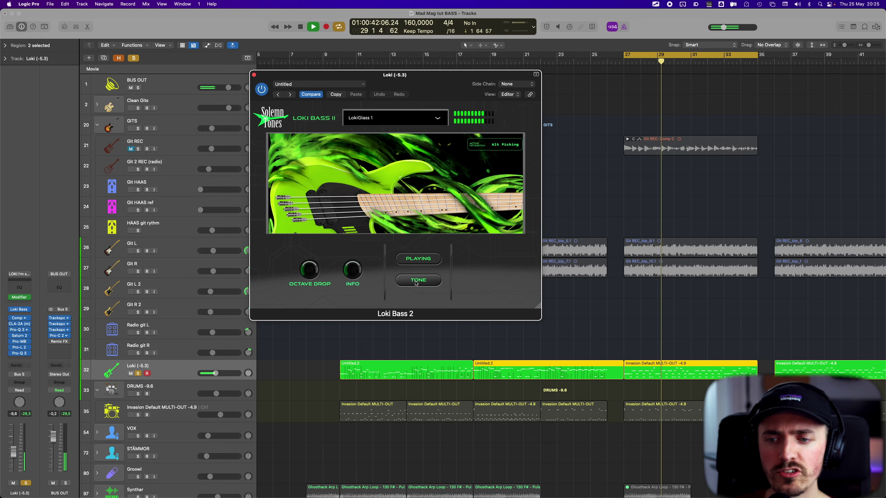
left_click(417, 280)
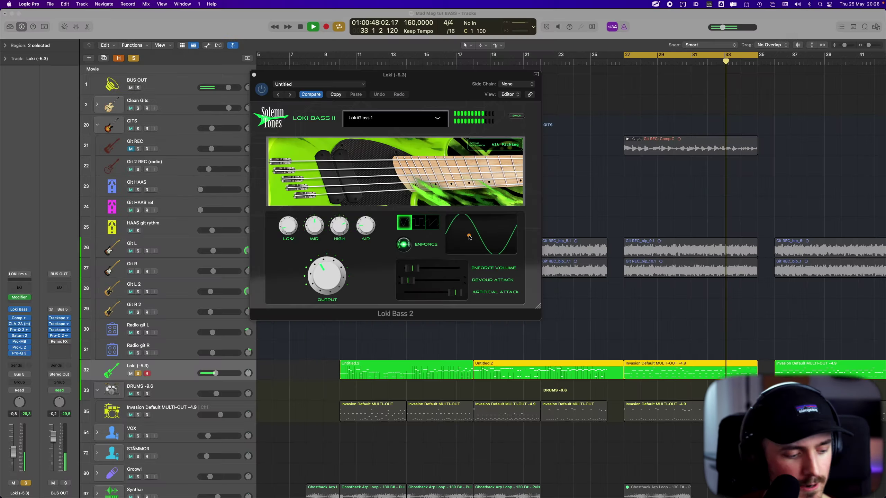
Step: Stop playback and switch Loki Bass 2 from TONE to its PLAYING page
left_click(469, 238)
key("space")
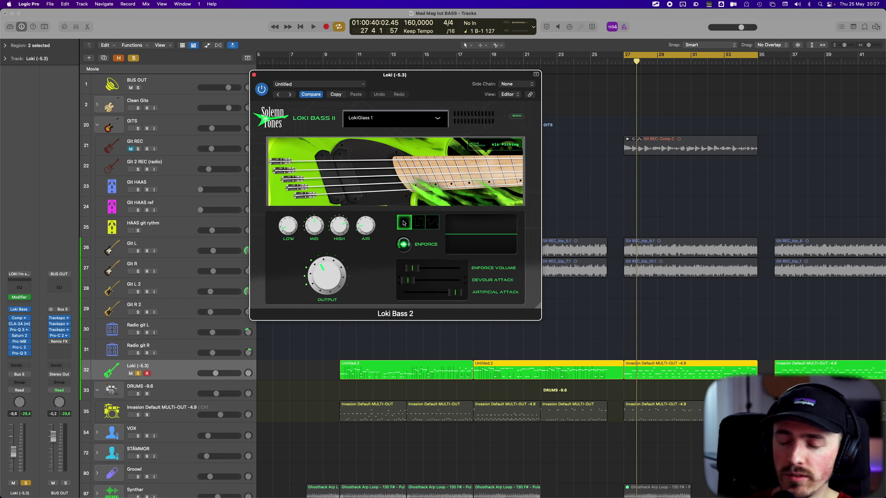
left_click(517, 115)
left_click(422, 262)
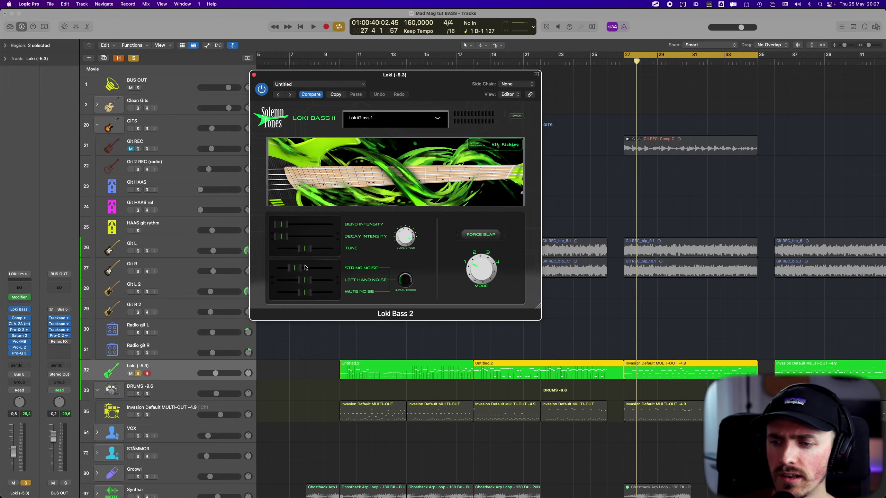
Step: Nudge the Loki Bass 2 String Noise slider slightly higher
left_click_drag(305, 267, 307, 268)
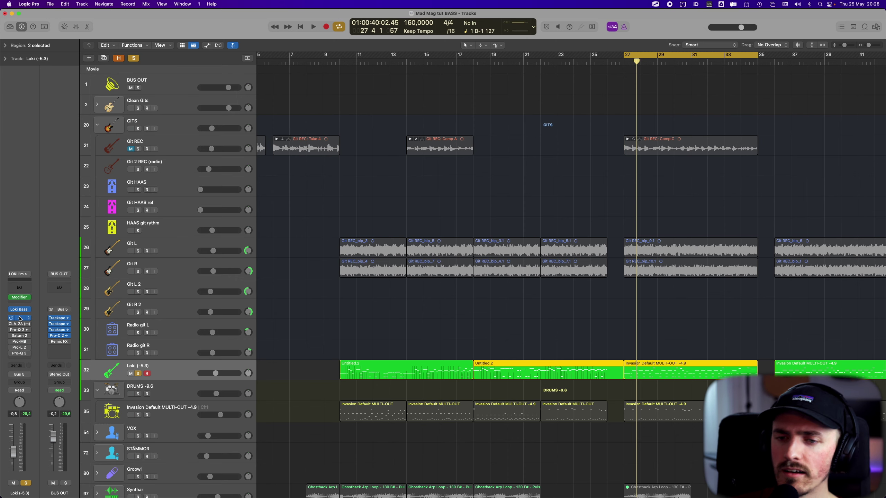
Step: Open the bass Compressor during playback and keep its side chain on Bus 28 (Kick SUM)
left_click(20, 318)
key("space")
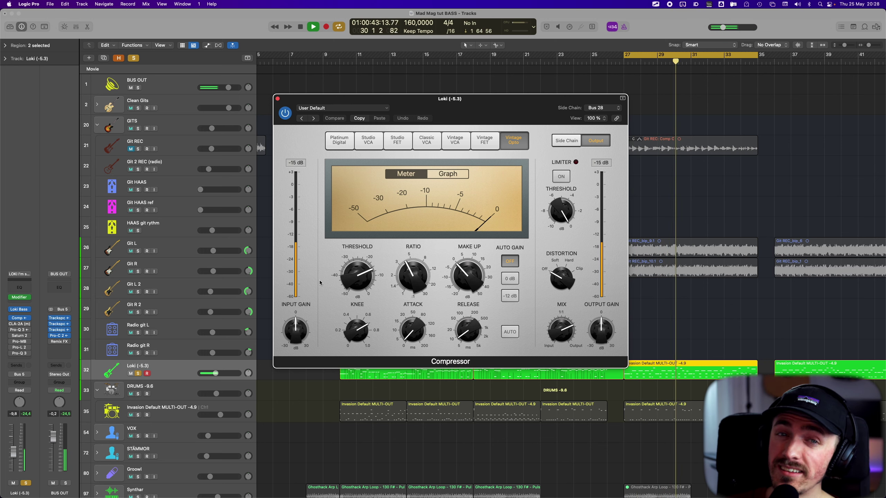
left_click(601, 108)
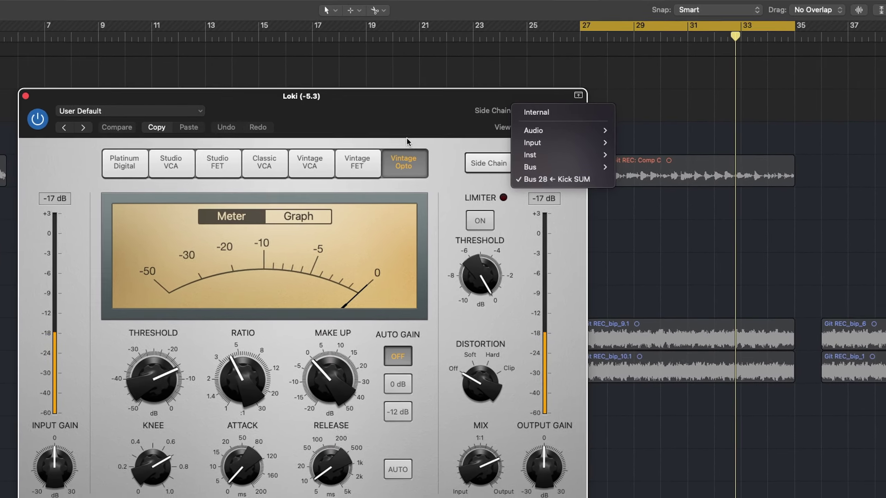
left_click(558, 171)
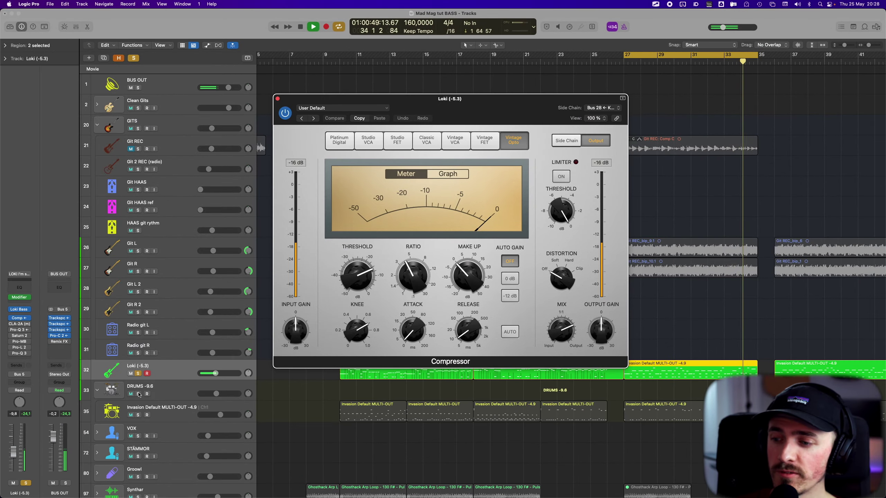
Step: Solo the DRUMS folder alongside the bass, then close the compressor and stop playback
left_click(138, 393)
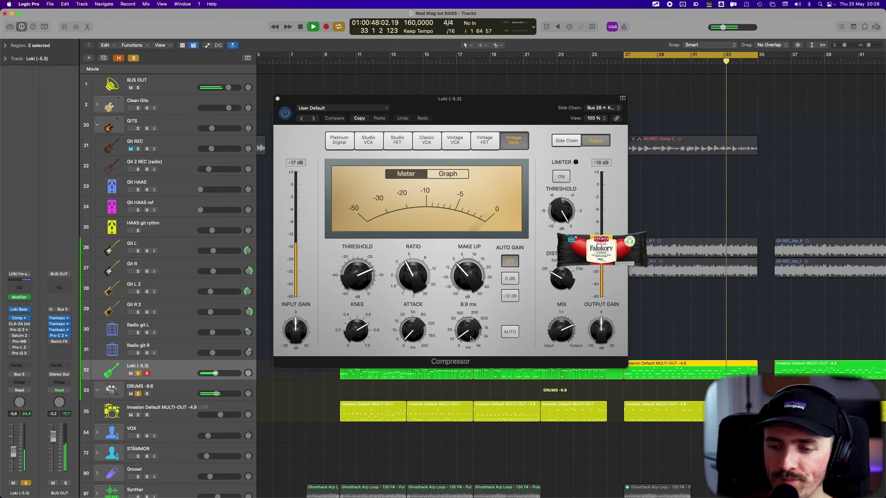
left_click(277, 99)
key("space")
Step: Open the CLA-2A (m) compressor on the bass channel, then stop playback
left_click(19, 319)
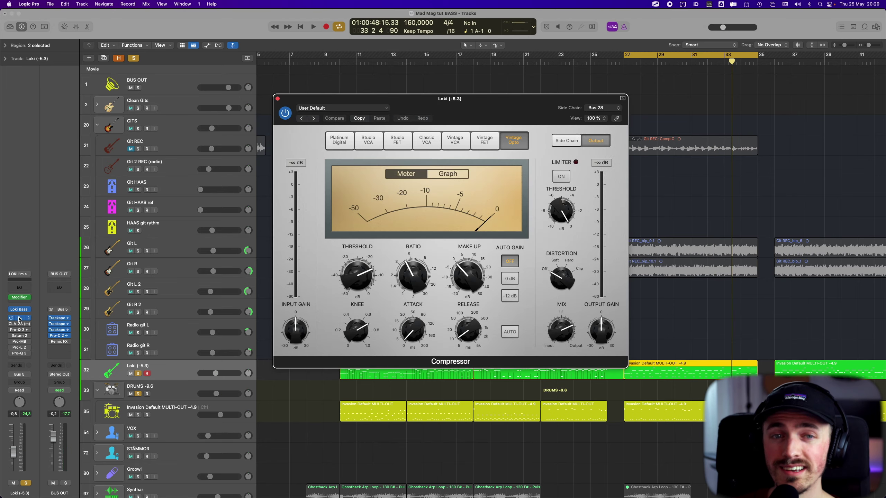
left_click(18, 318)
left_click(12, 324)
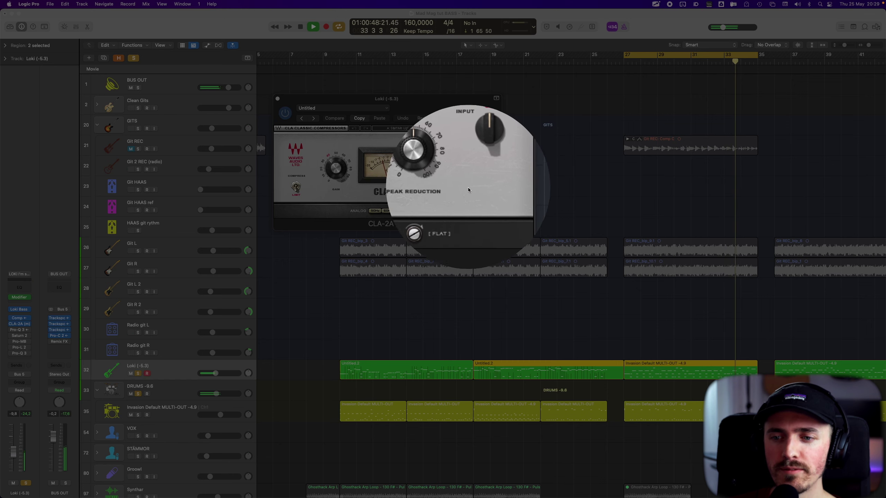
key("space")
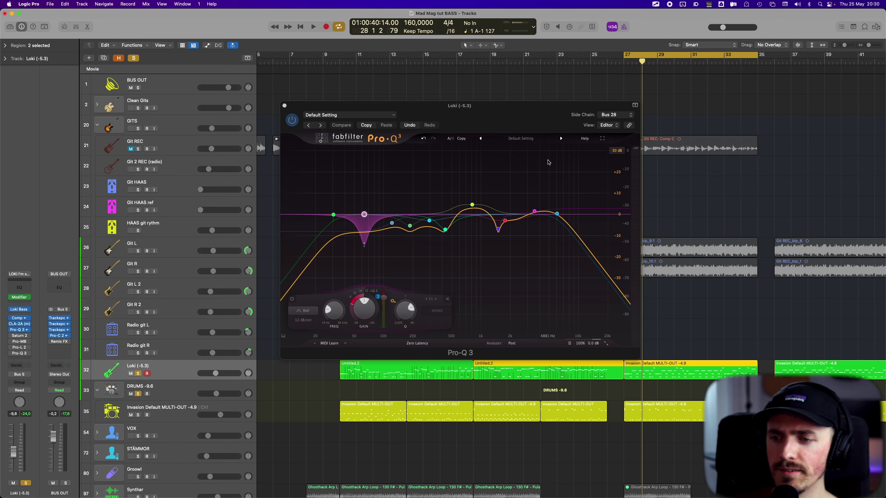
Step: Compare the first Pro-Q 3 against bypass and keep its side chain on Bus 28 (Kick SUM)
key("space")
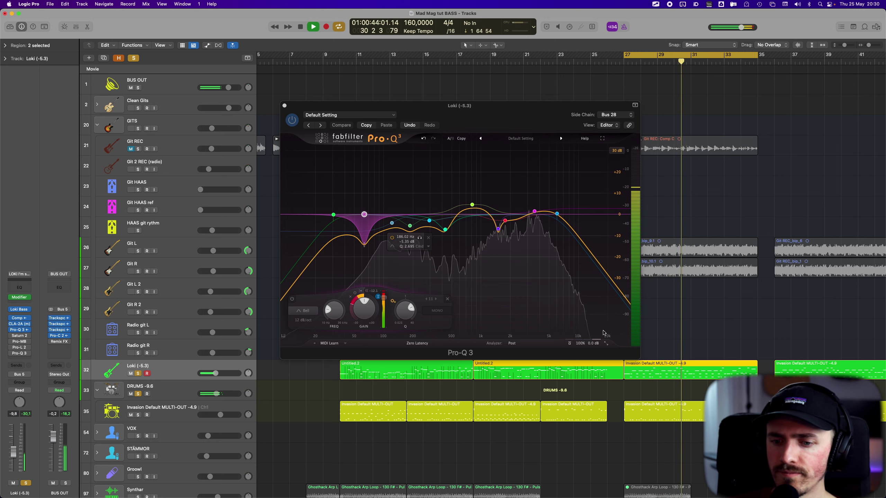
left_click(570, 344)
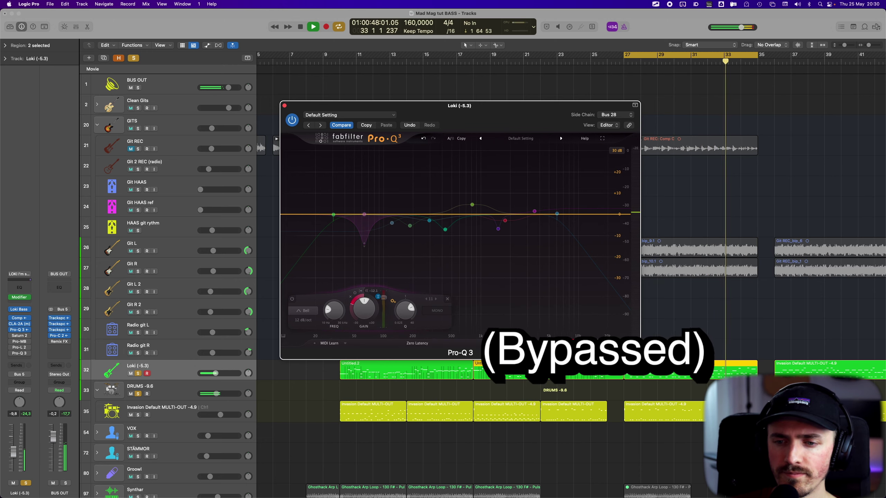
left_click(570, 344)
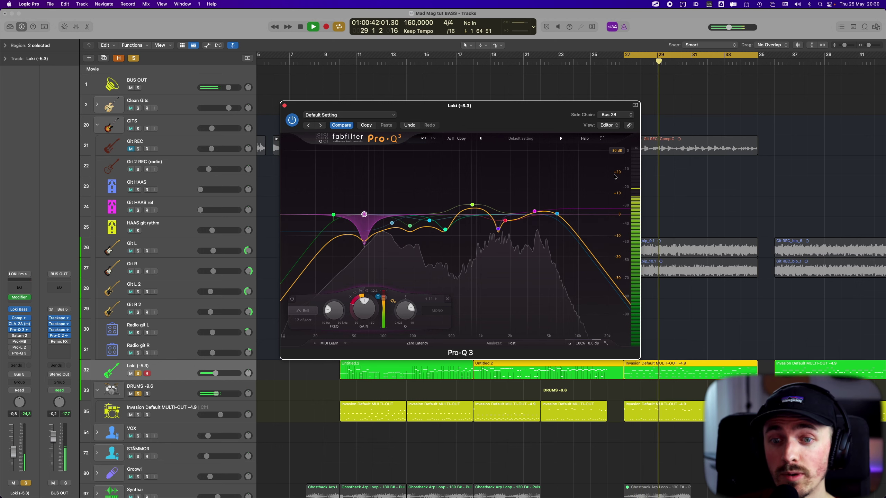
left_click(616, 114)
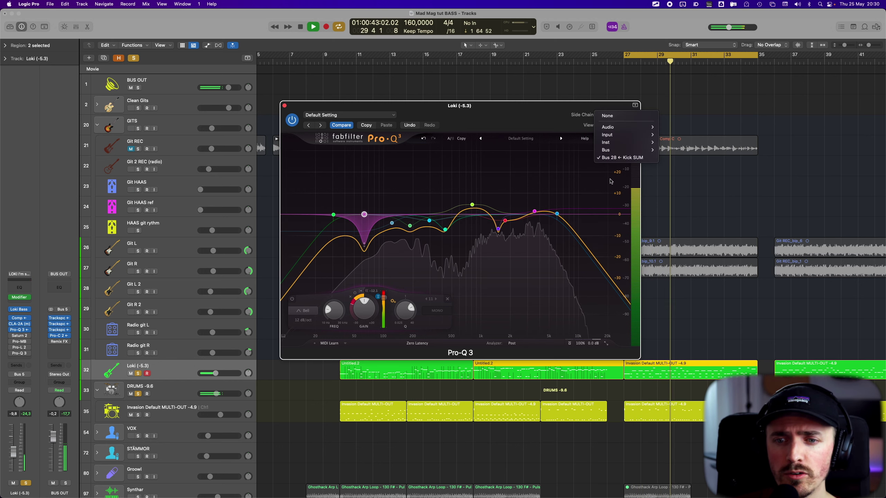
left_click(624, 160)
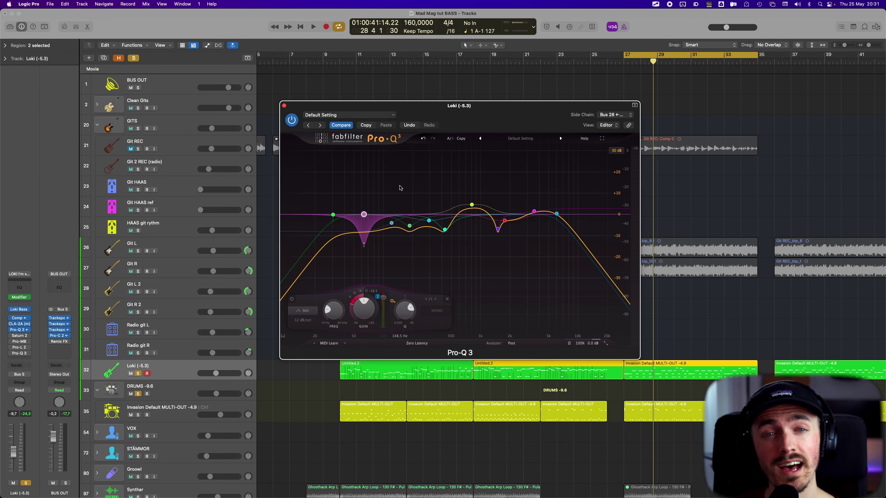
Step: Restart playback, try moving the 814 Hz band to a 1507 Hz cut, then undo it
key("space")
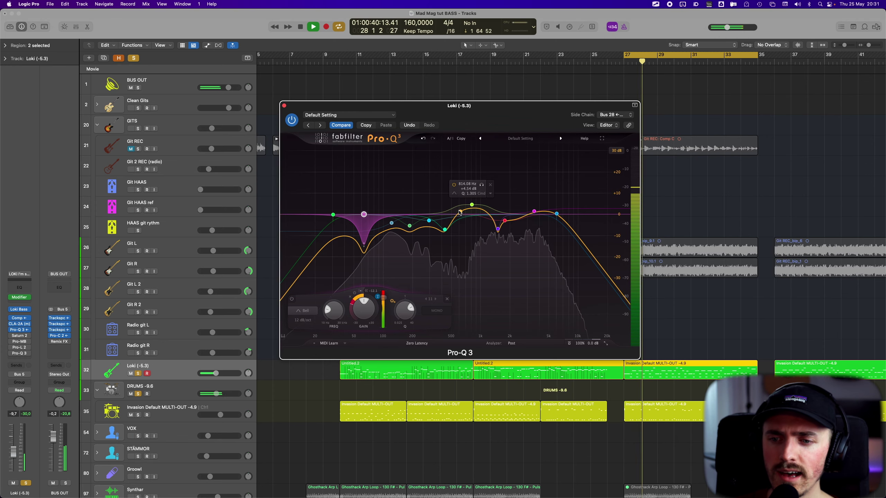
left_click_drag(460, 213, 491, 218)
key("super+z")
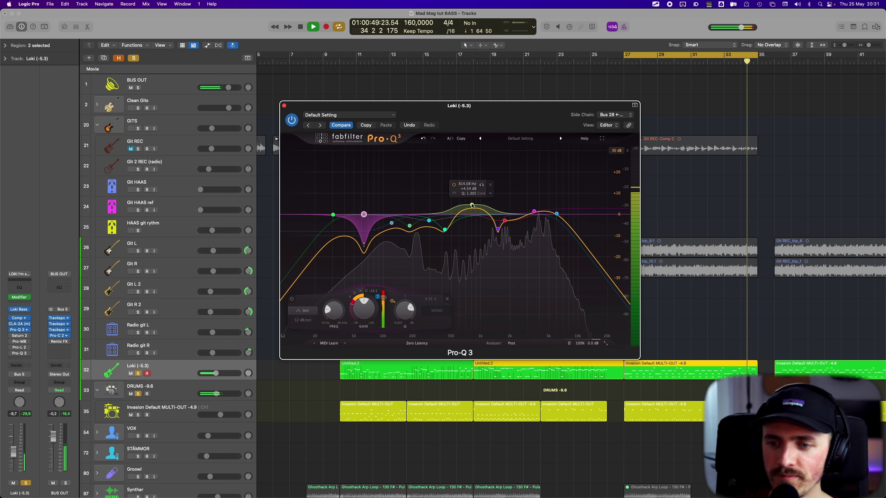
Step: Solo the green band, the 814 Hz band and the low notch band one at a time
left_click(481, 185)
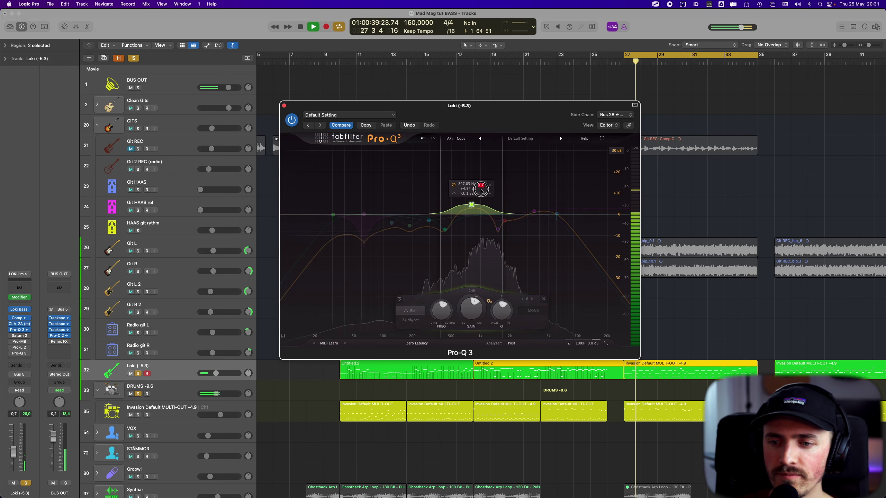
left_click(482, 185)
left_click(423, 139)
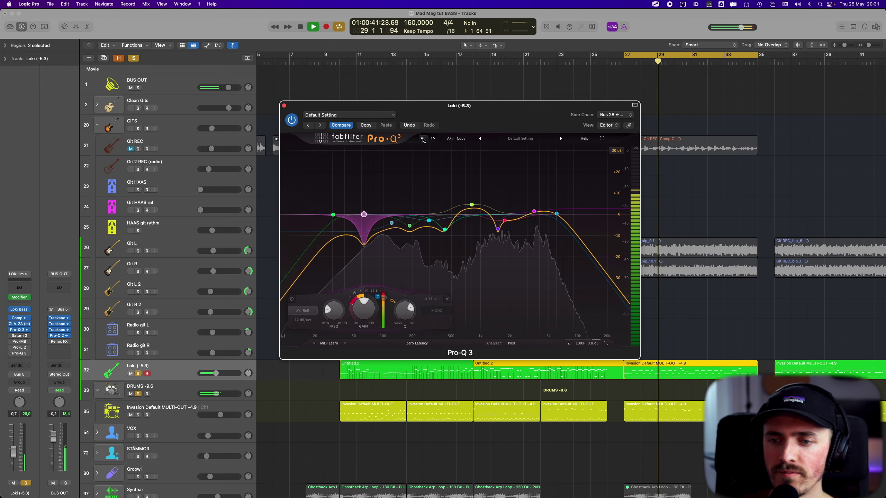
mouse_move(485, 185)
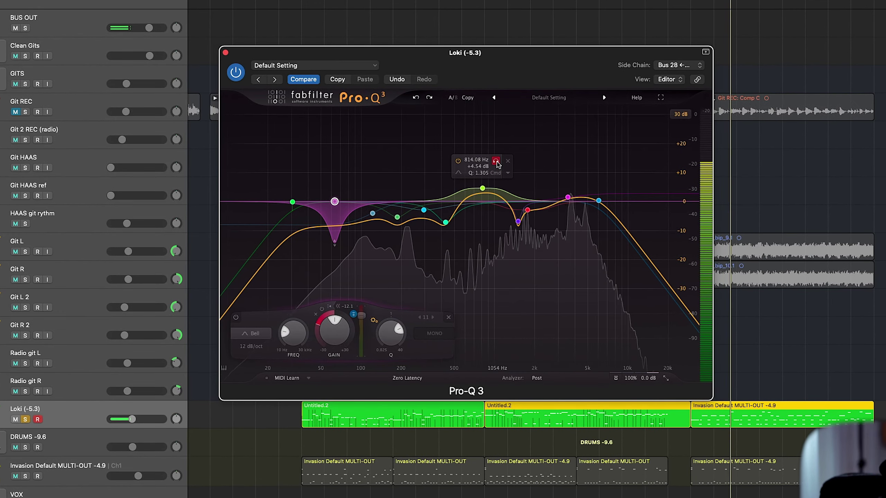
left_click(497, 161)
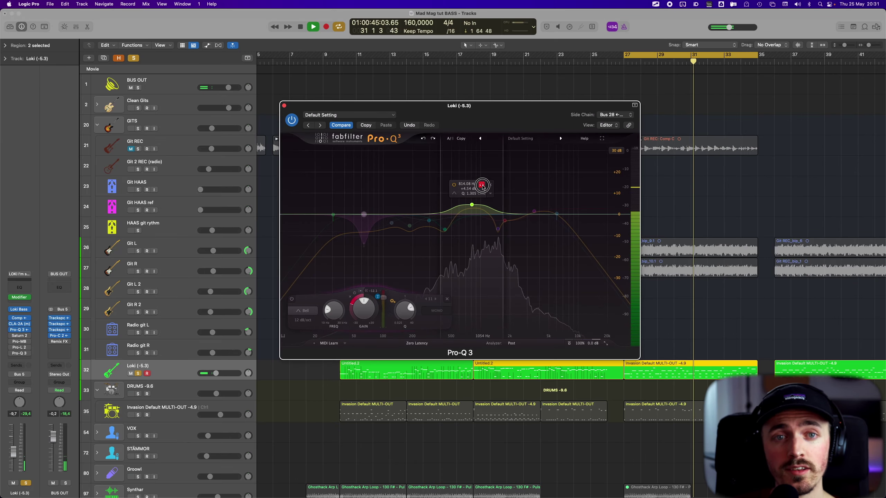
left_click(374, 197)
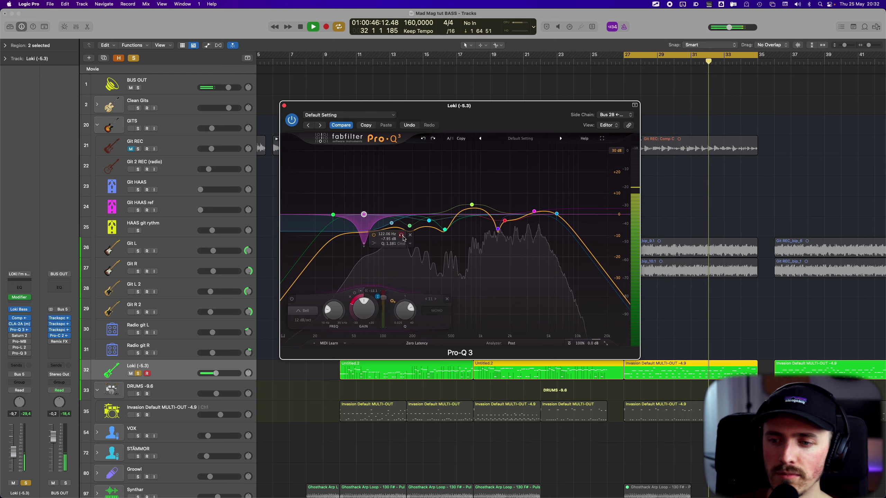
Step: Solo the 122 Hz band, then move that cut to 186, 295, and 430 Hz, deeper and narrower
left_click(402, 236)
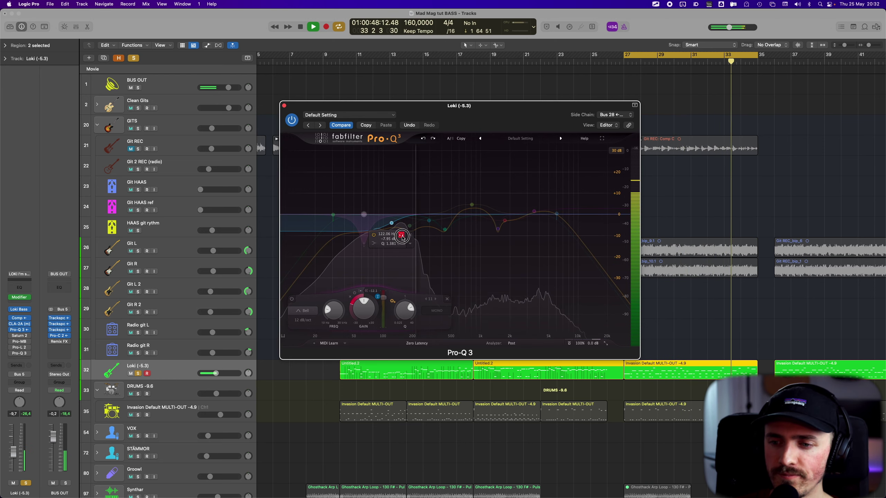
left_click_drag(401, 236, 420, 238)
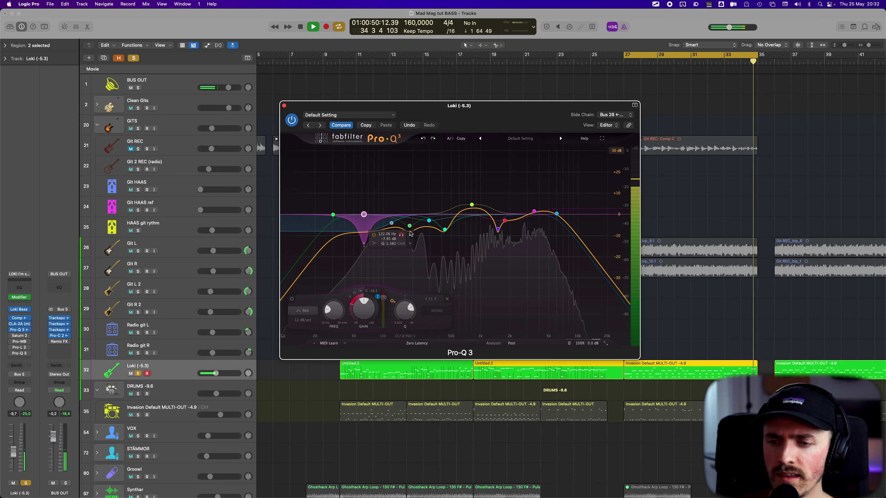
left_click(420, 239)
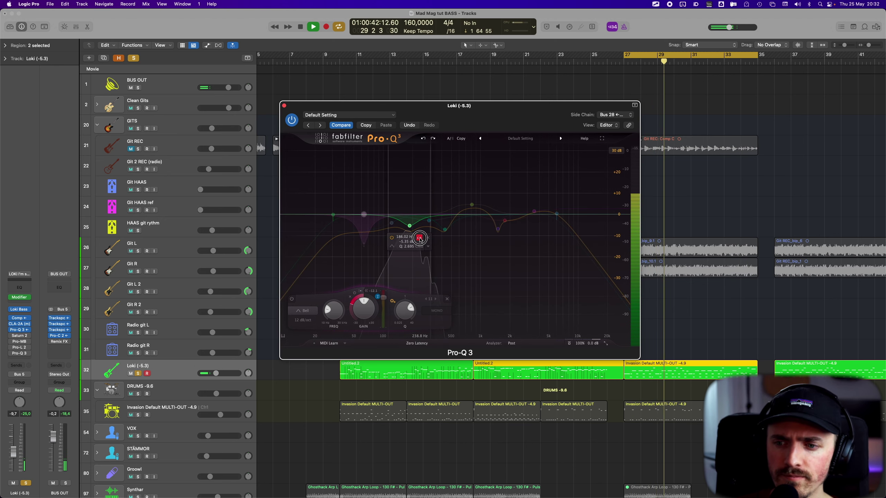
left_click(419, 239)
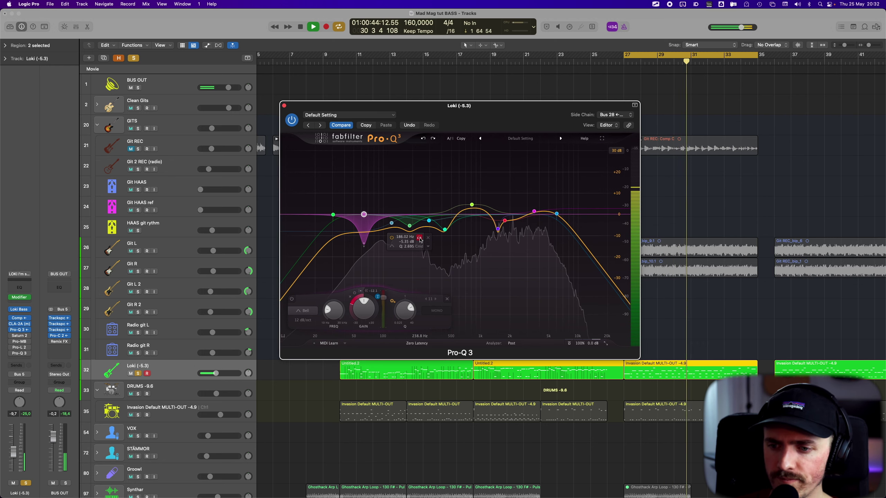
left_click_drag(420, 239, 439, 234)
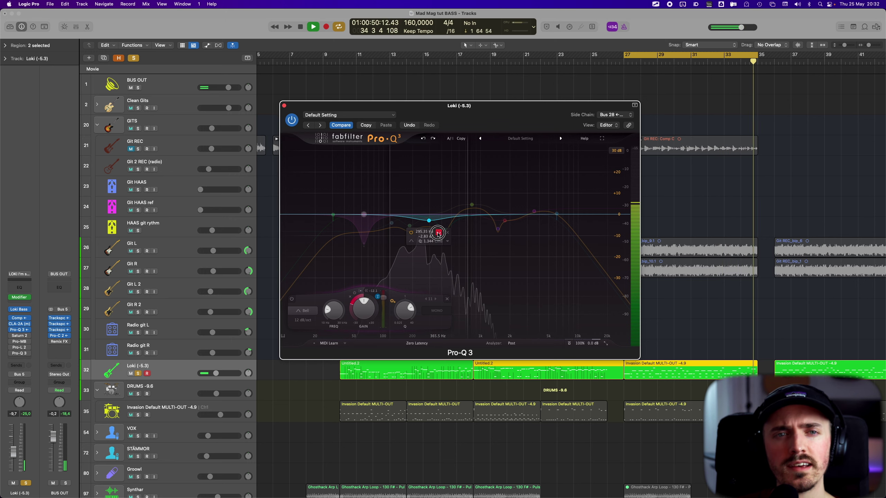
left_click_drag(439, 233, 455, 241)
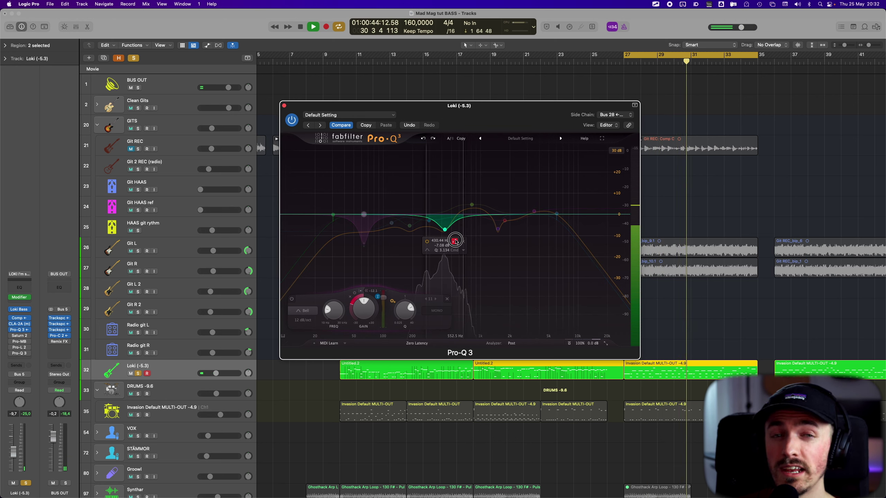
left_click(455, 241)
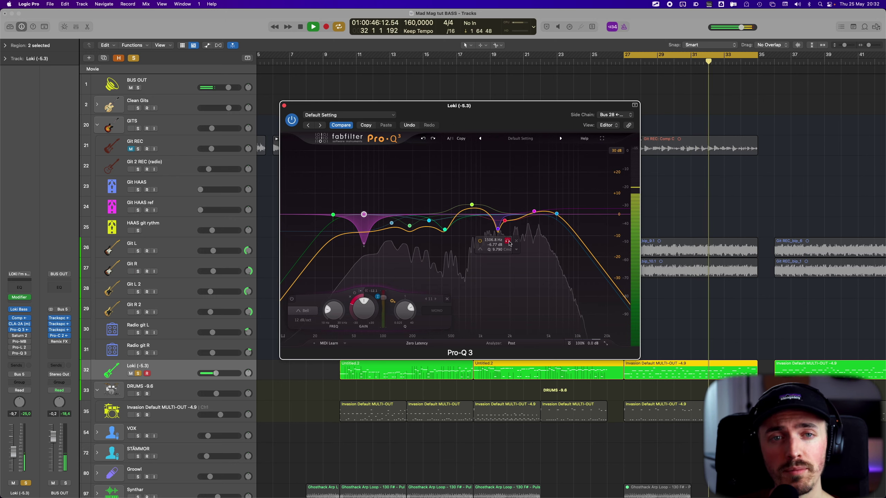
Step: Solo the 1506.8 Hz, 1760.6 Hz and high boost bands in turn, ending each solo
left_click(508, 242)
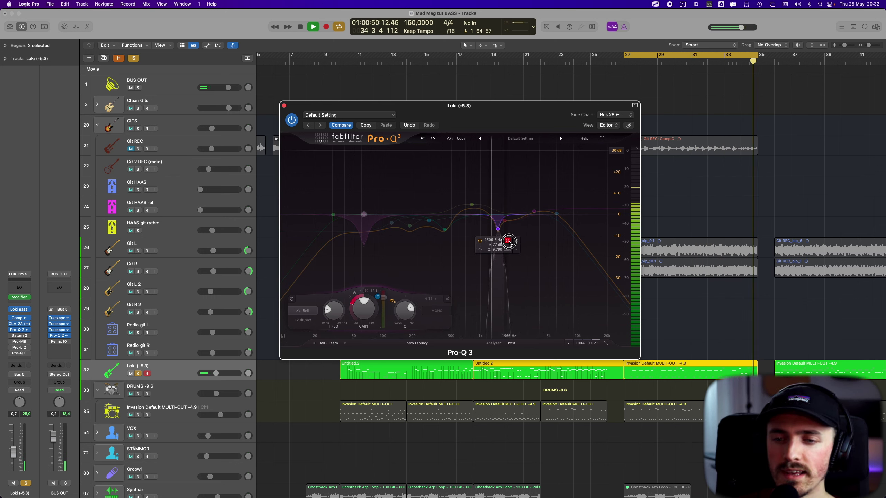
left_click(508, 242)
left_click(515, 232)
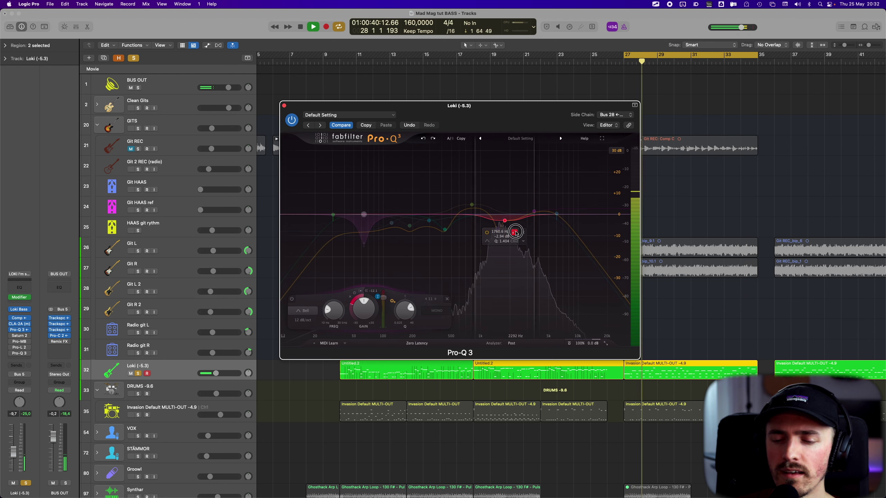
left_click(515, 233)
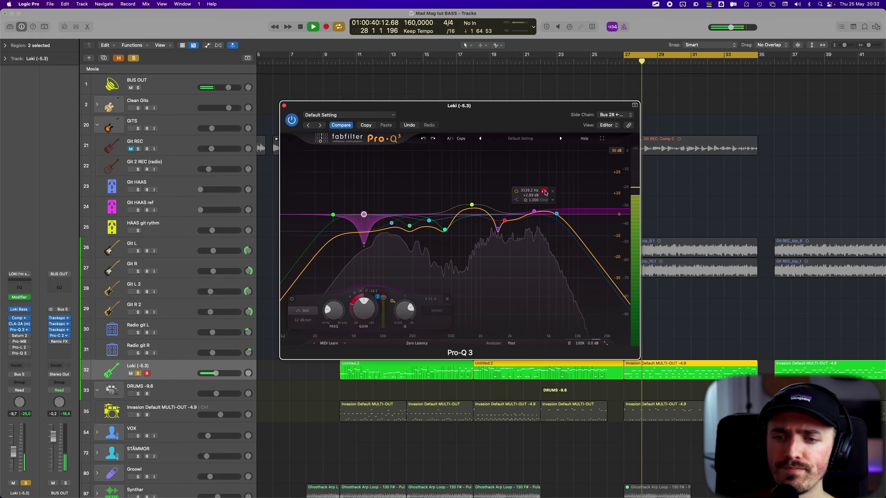
left_click(545, 192)
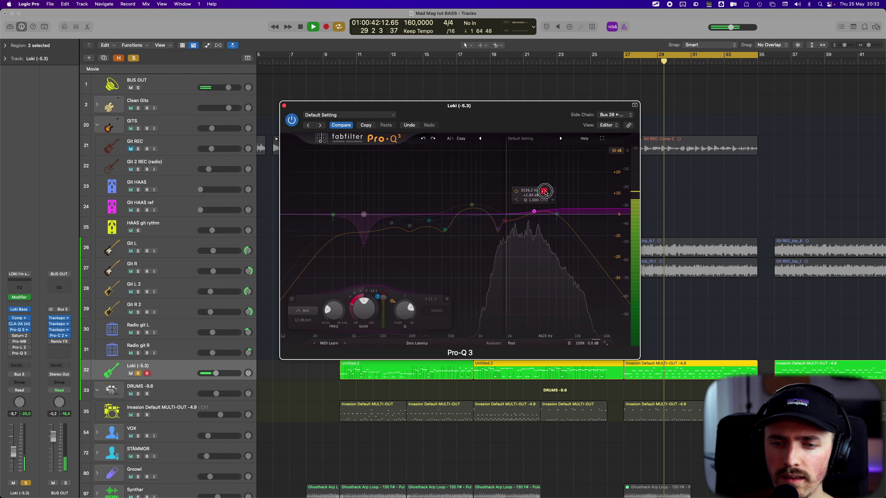
left_click(544, 192)
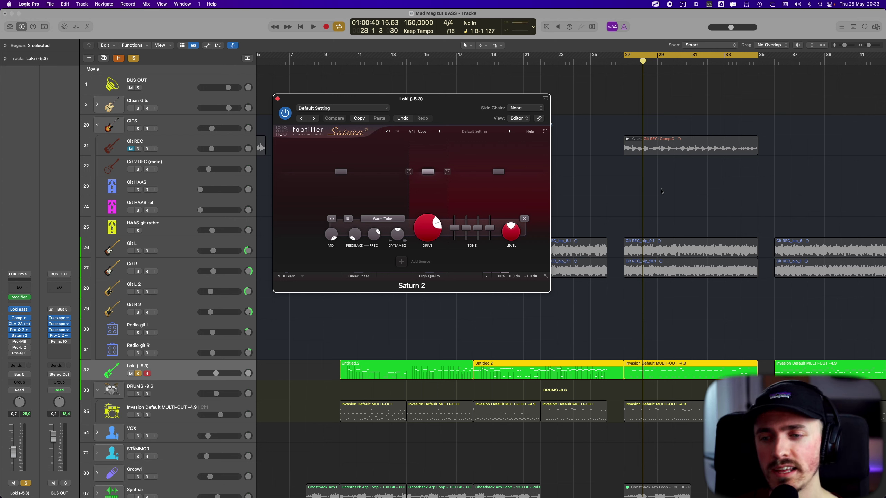
Step: Play the Loki bass, bypass Saturn 2 to hear it dry, and view the Warm Tube band
key("space")
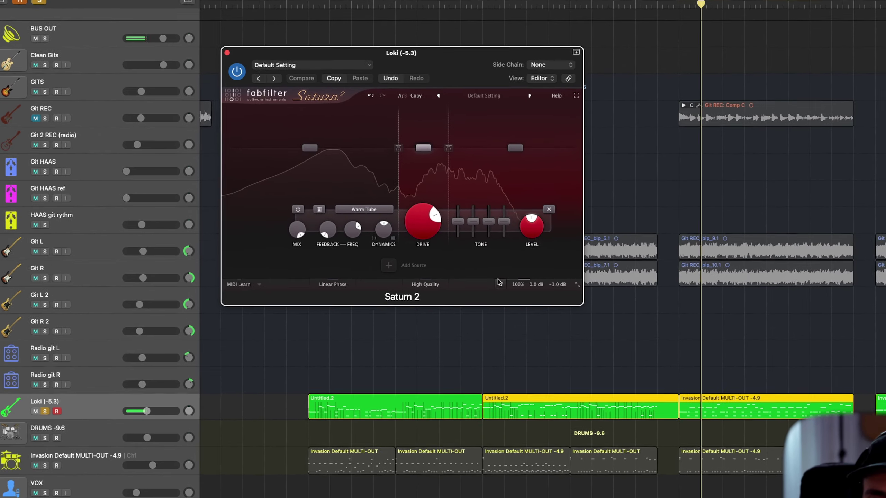
left_click(501, 285)
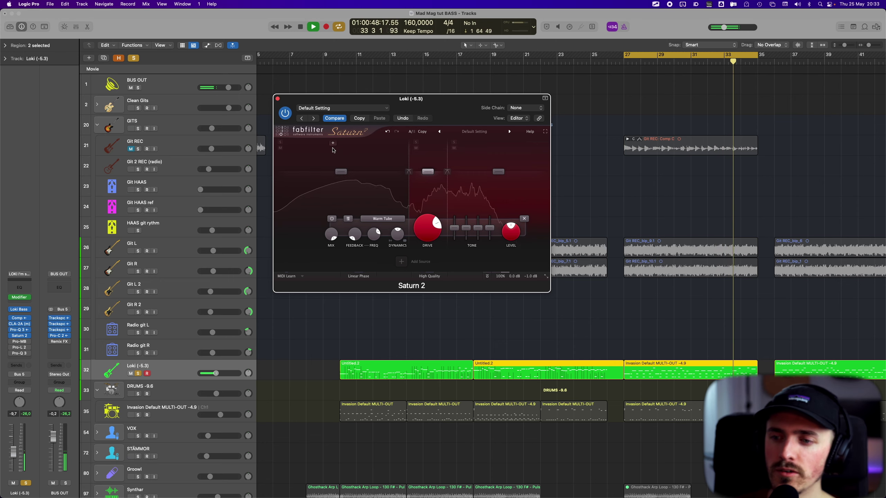
mouse_move(341, 173)
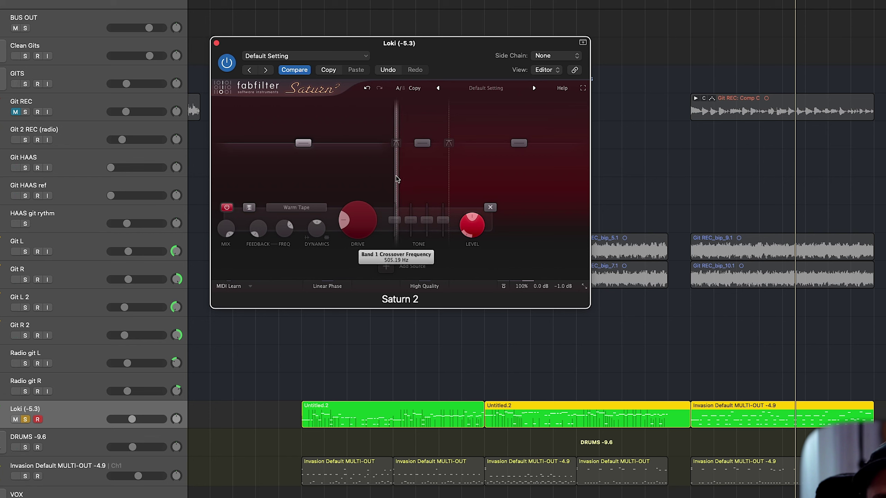
left_click(423, 148)
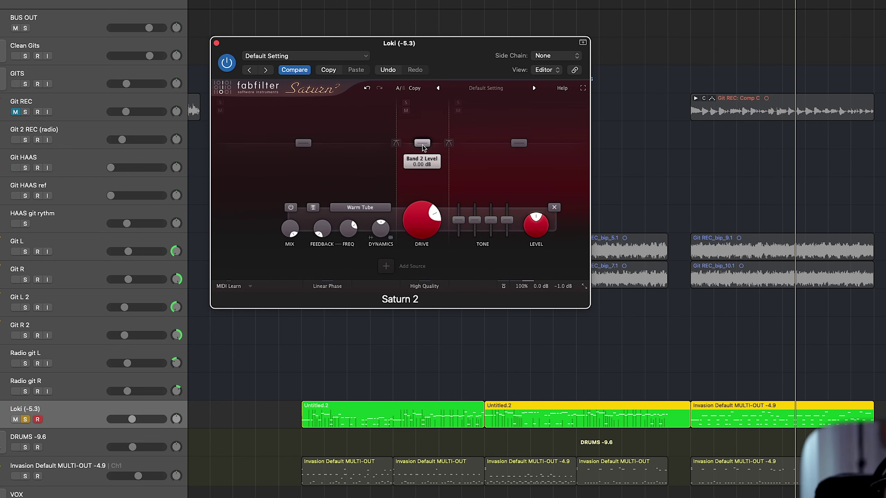
Step: Unsolo the band so all bands play, then solo Saturn 2's highest band during playback
key("space")
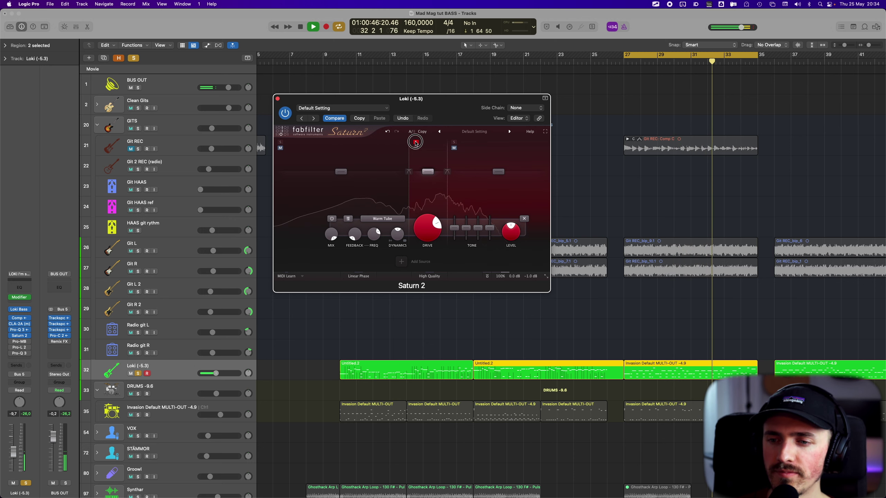
left_click(416, 142)
key("space")
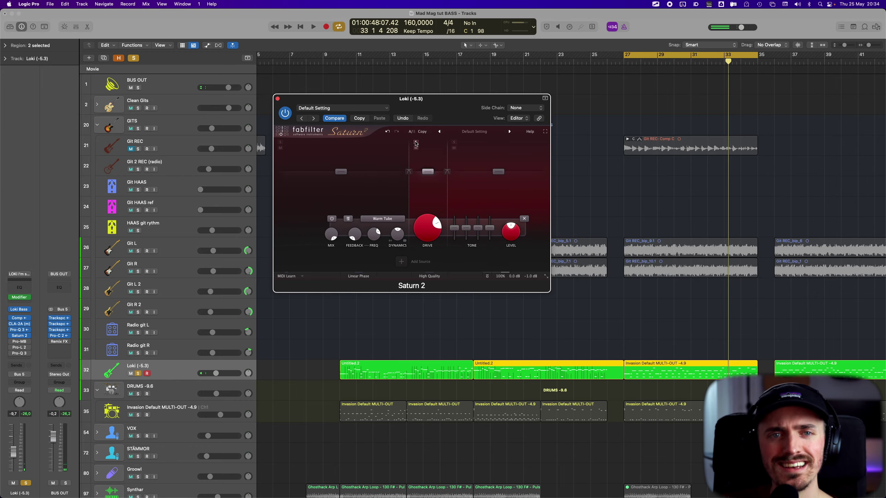
key("space")
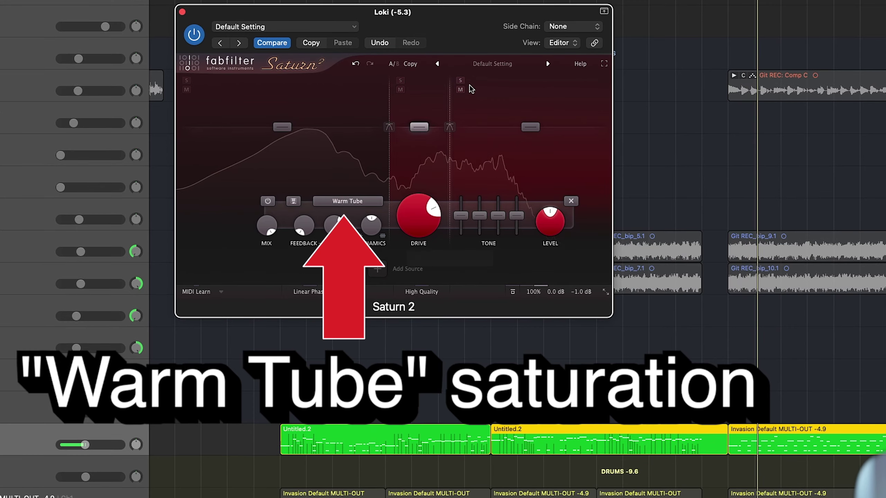
left_click(460, 80)
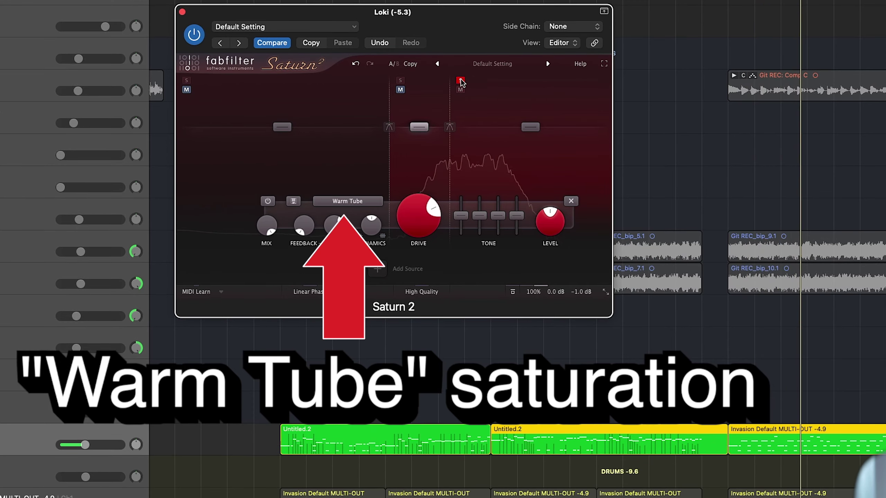
mouse_move(532, 135)
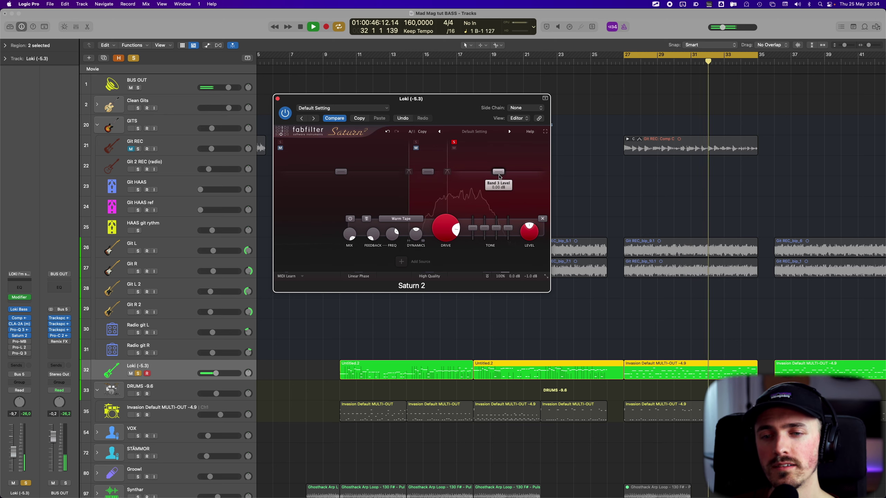
key("space")
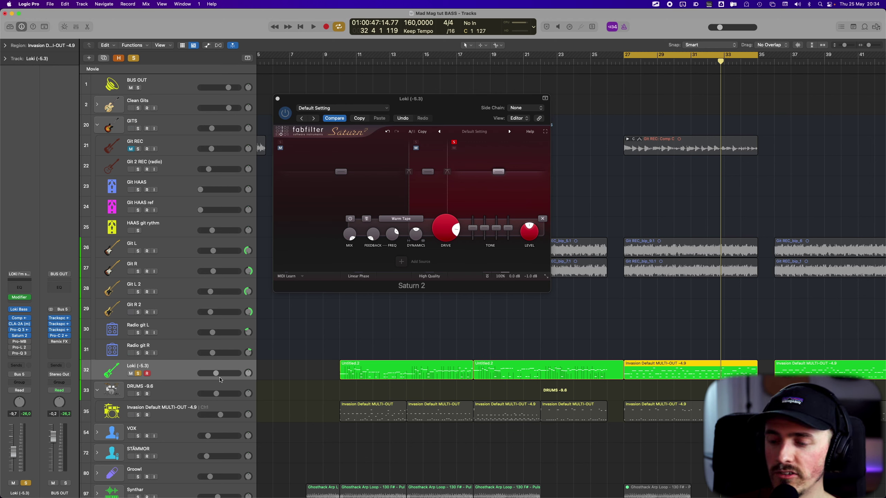
Step: Duplicate the Loki track and move its four regions onto the new track
key("super+d")
left_click(183, 376)
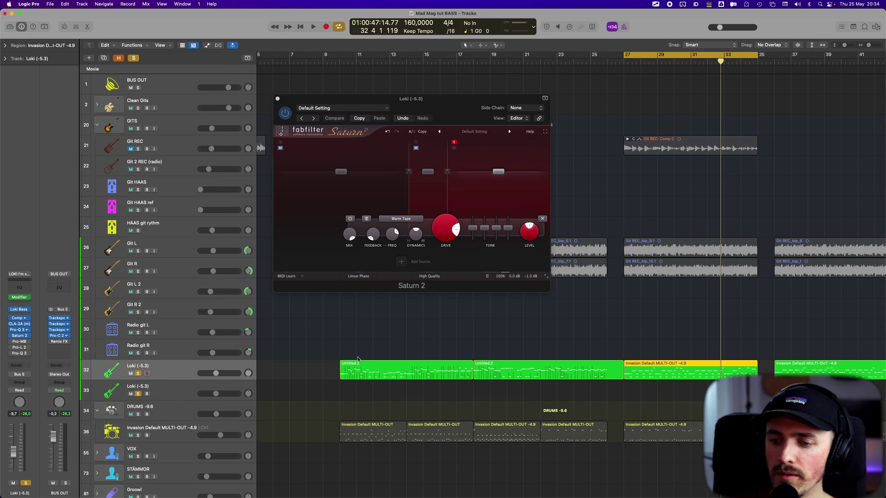
left_click_drag(356, 366, 357, 386)
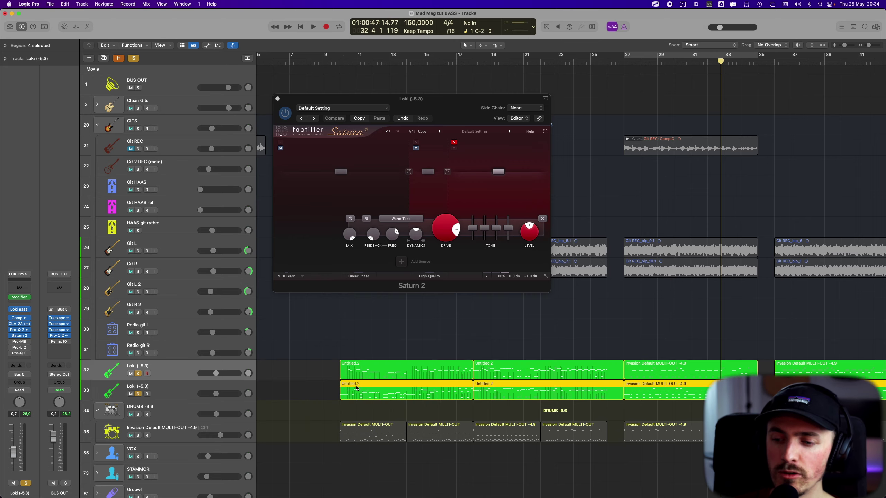
left_click(209, 398)
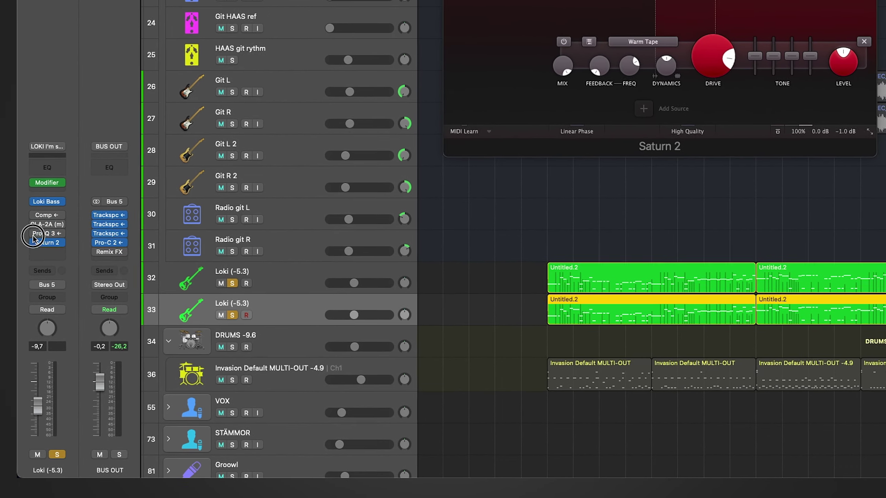
Step: Add a mono Overdrive to the duplicate and raise its Channel EQ low cut to about 715 Hz
left_click(43, 252)
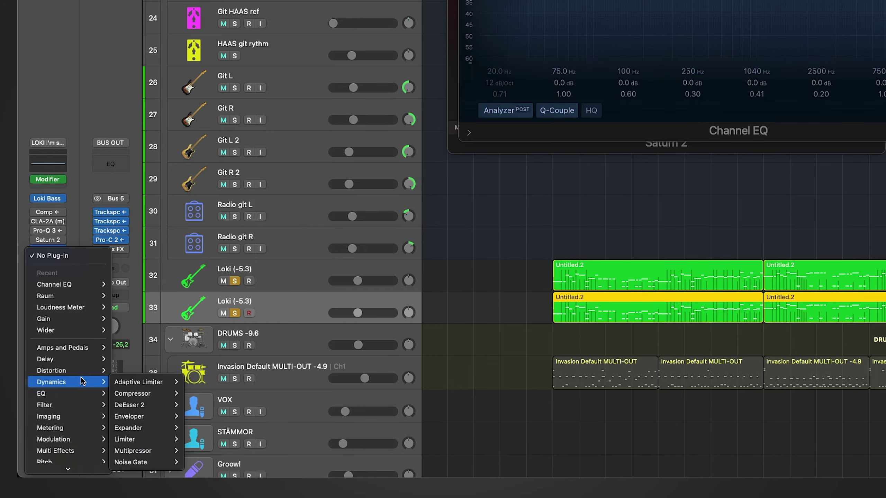
mouse_move(82, 375)
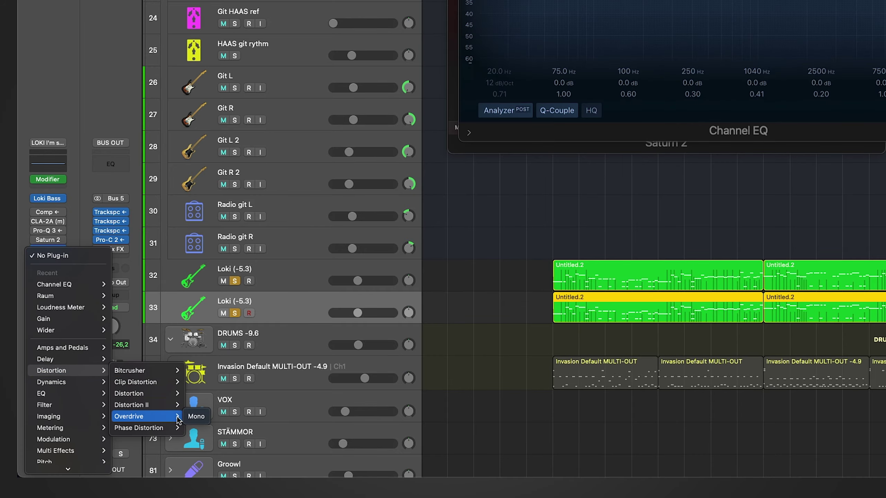
mouse_move(155, 417)
left_click(196, 417)
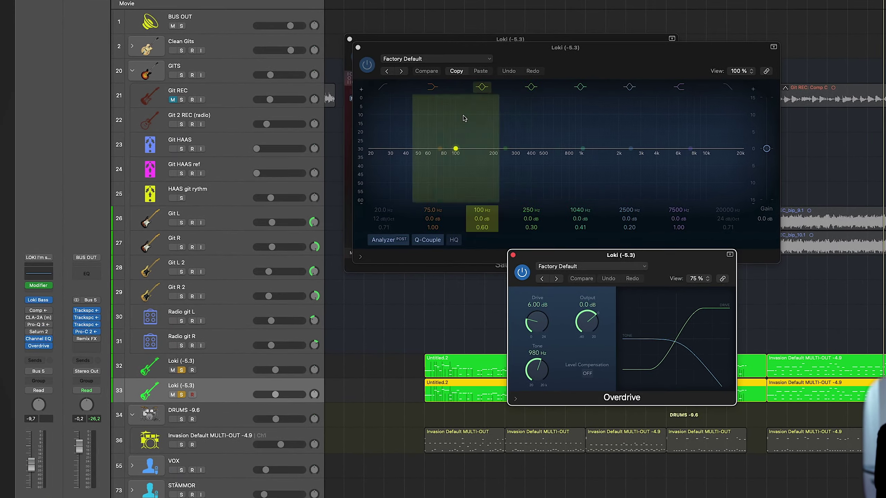
left_click_drag(378, 169, 563, 159)
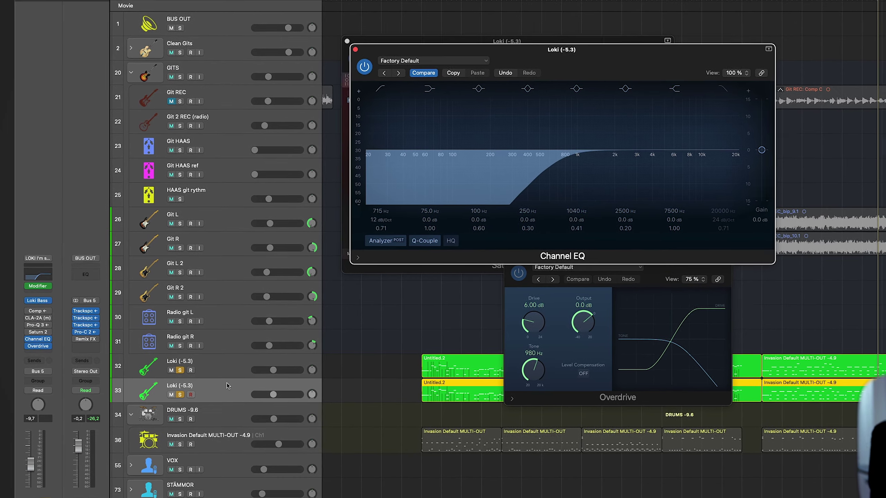
left_click(229, 370)
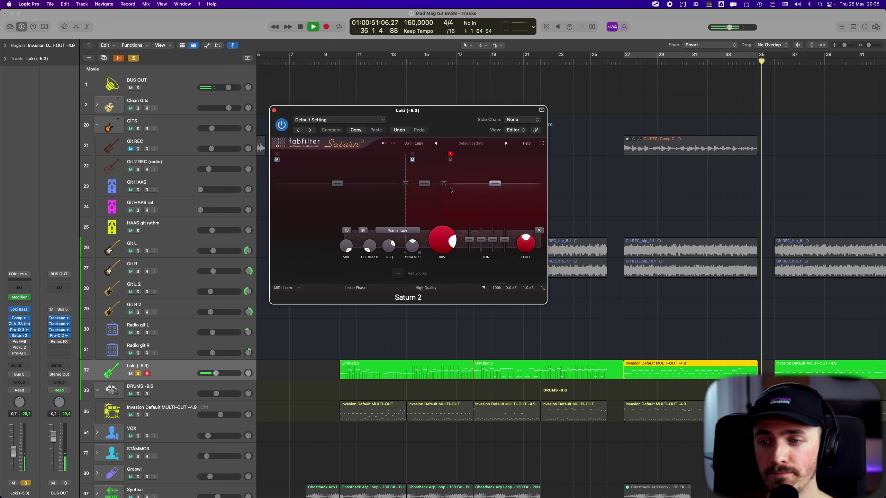
Step: Cycle bars 27–35, solo Saturn 2's lowest band and then its third band, then clear the solo
key("c")
left_click(277, 160)
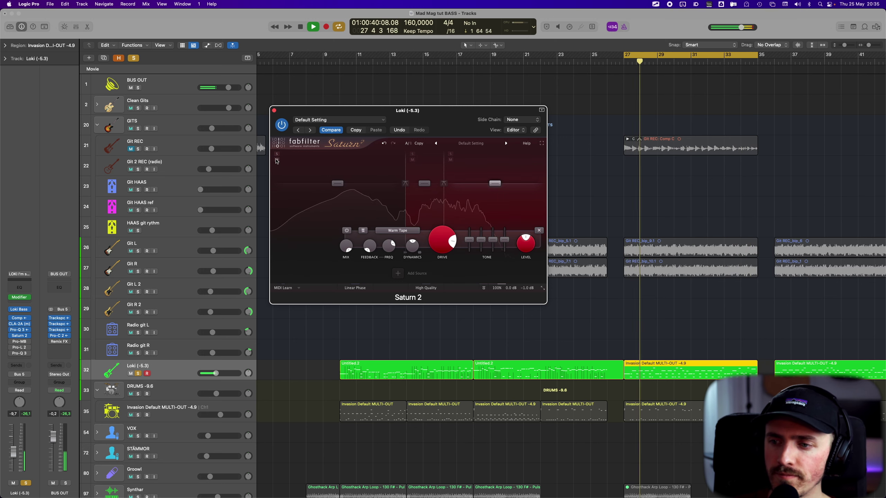
left_click(276, 154)
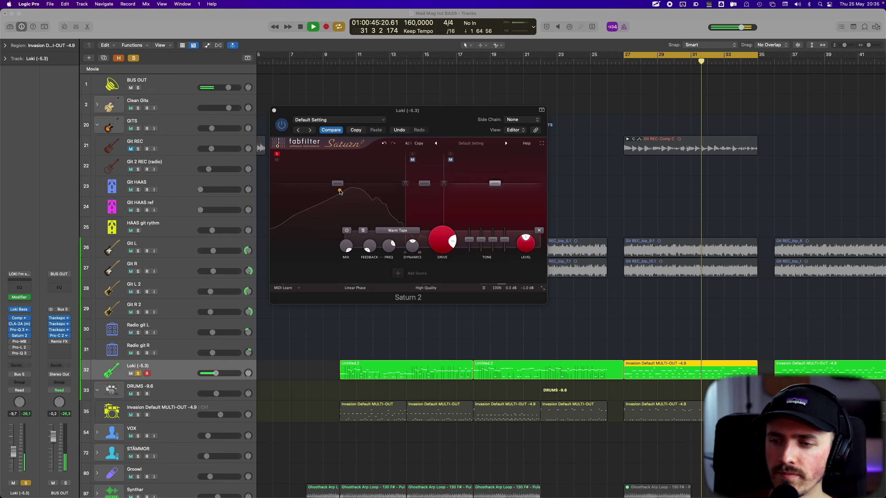
left_click(340, 191)
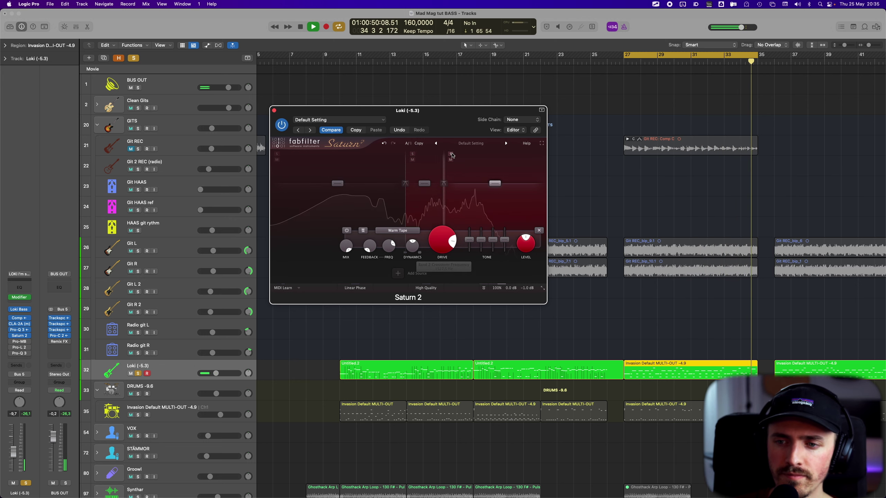
left_click(451, 154)
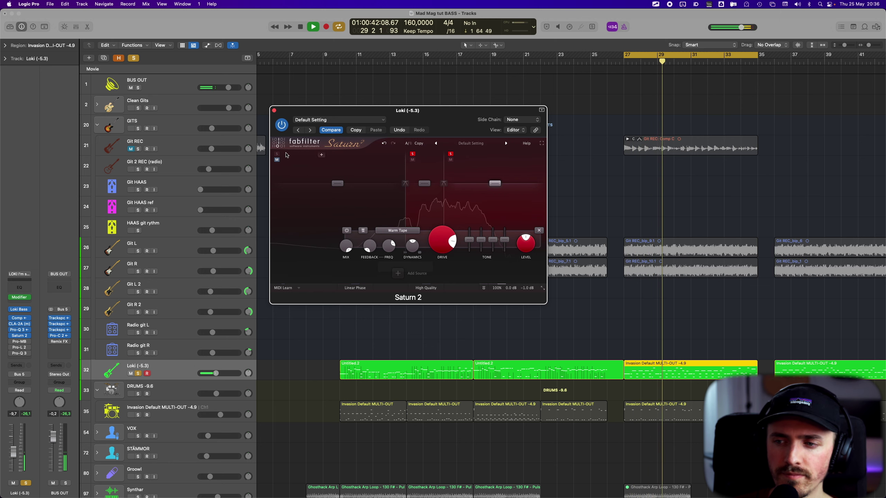
left_click(410, 154)
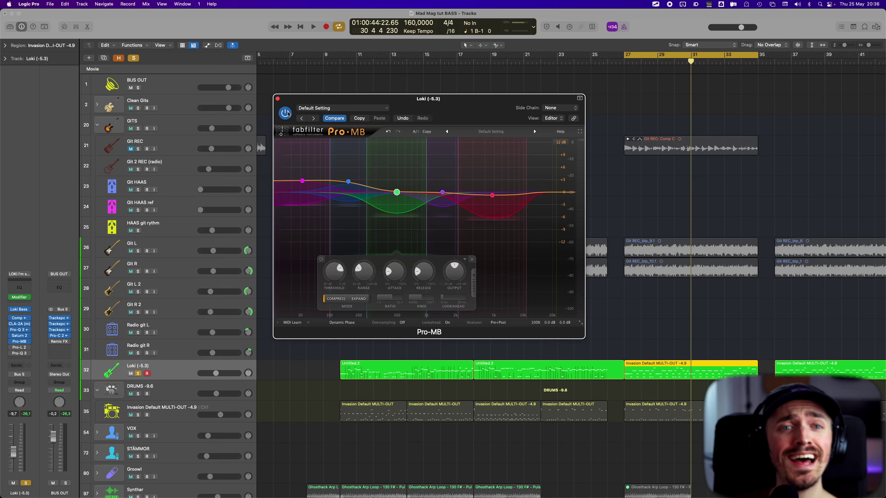
Step: Compare Pro-MB bypassed and active during playback, then select its fifth band near 4770 Hz
key("space")
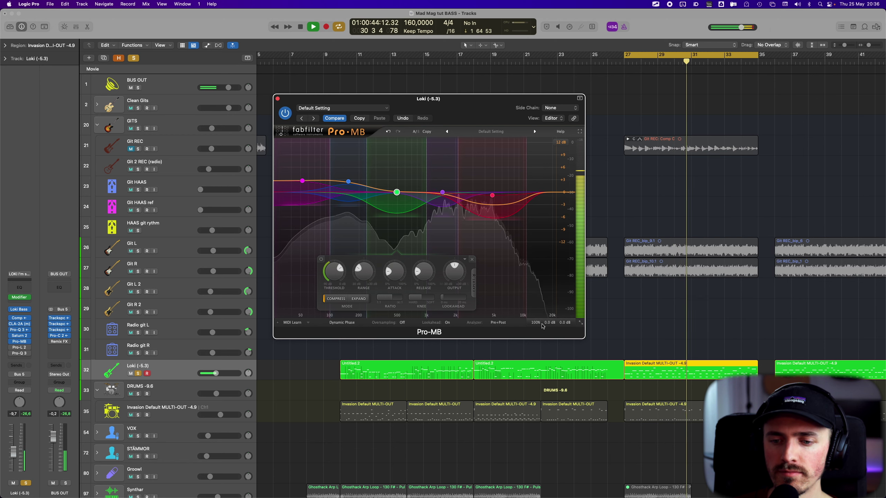
left_click(534, 313)
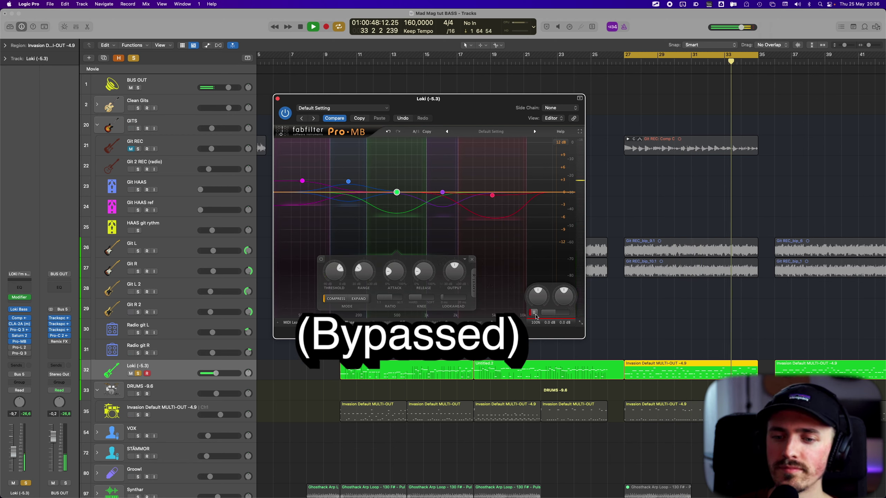
left_click(536, 317)
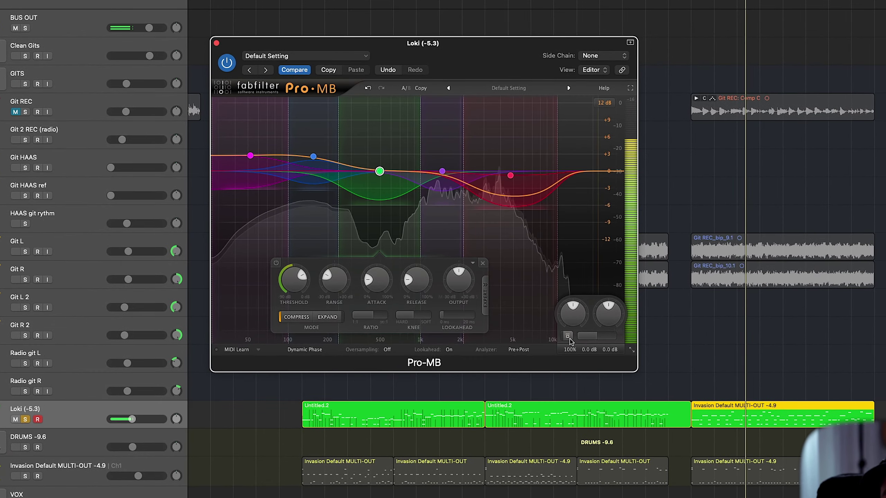
left_click(510, 175)
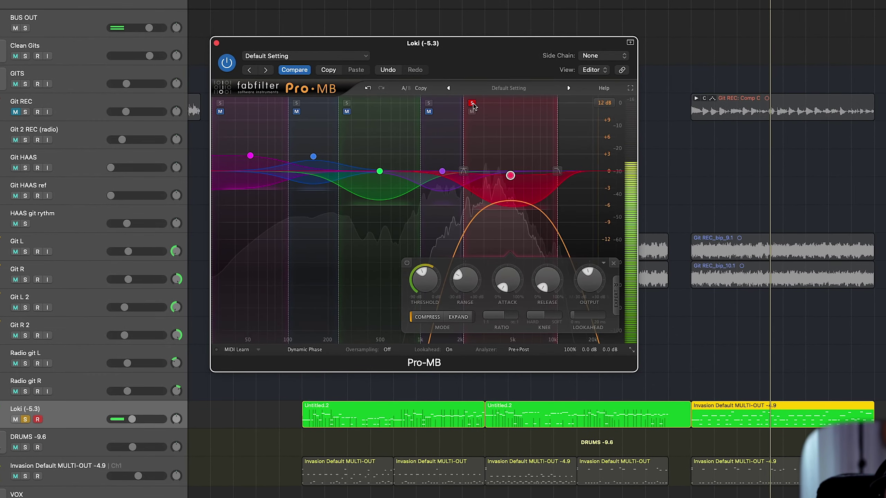
mouse_move(510, 175)
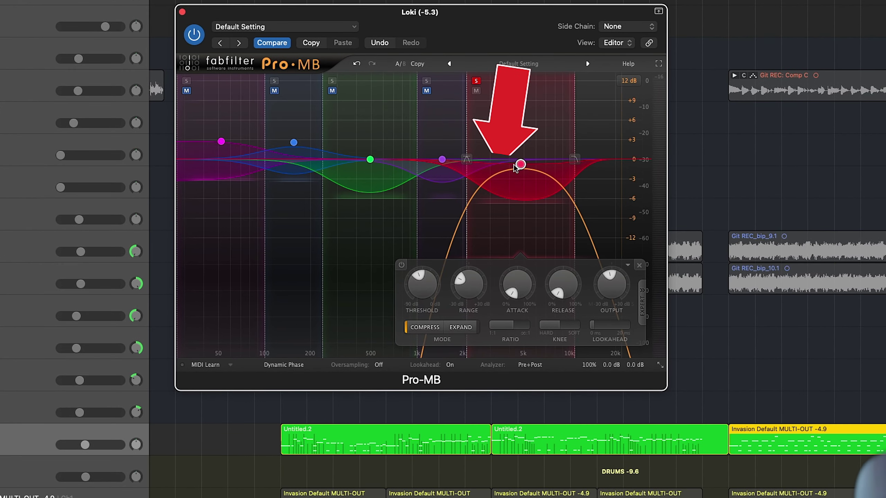
Step: Restart the loop and unsolo Pro-MB's fifth band so all bands play
left_click(444, 160)
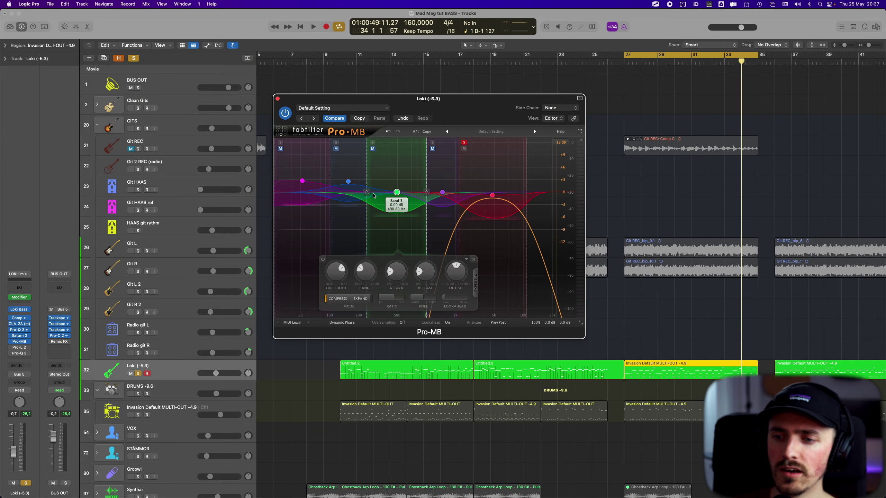
left_click(348, 182)
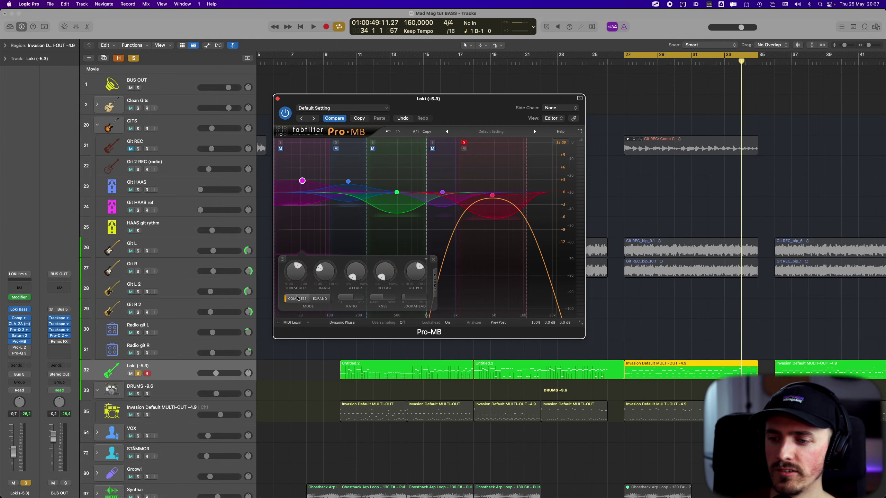
key("space")
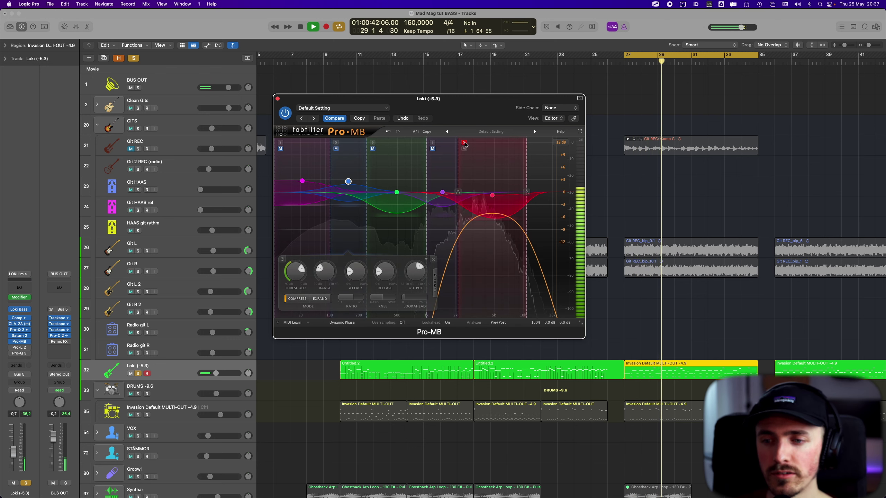
left_click(464, 142)
Step: Select Pro-MB bands 1–4 together, push their thresholds deep, and release the track solo
left_click(397, 193)
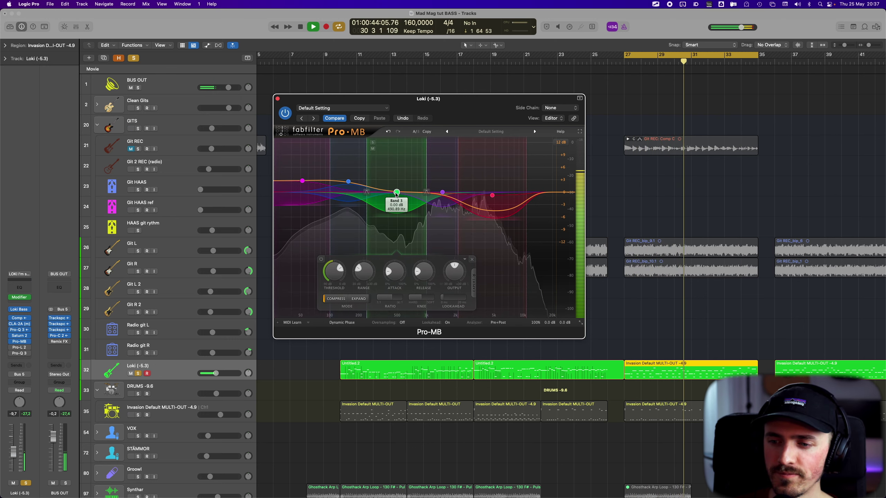
left_click(442, 192)
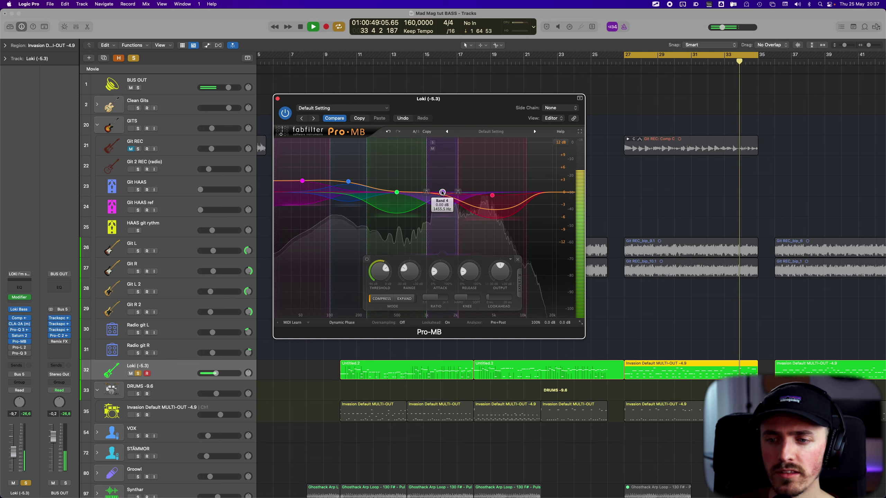
left_click_drag(291, 166, 449, 261)
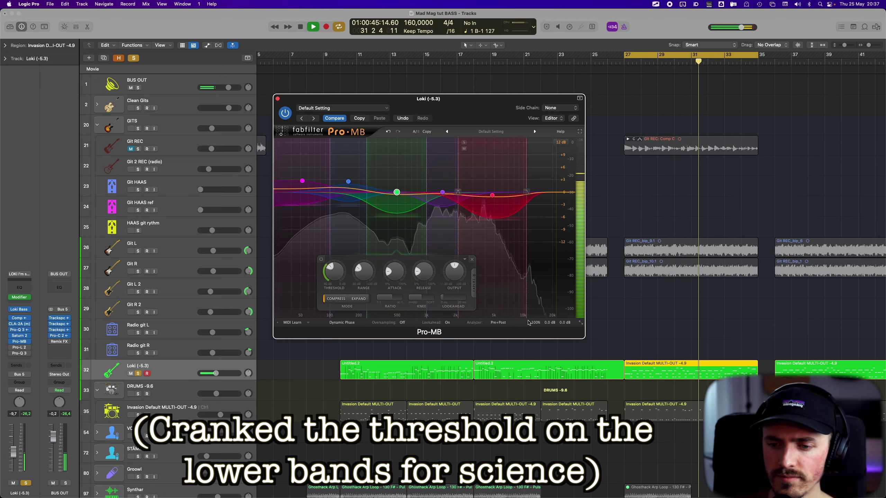
mouse_move(537, 320)
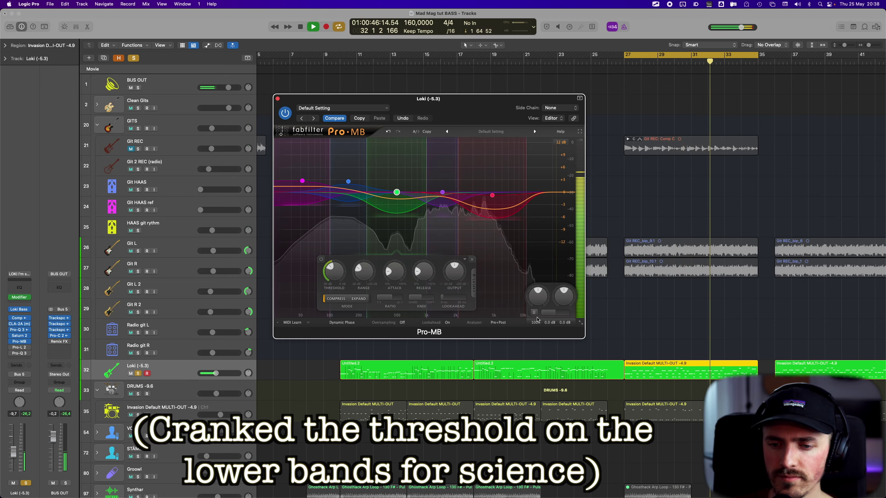
left_click(134, 58)
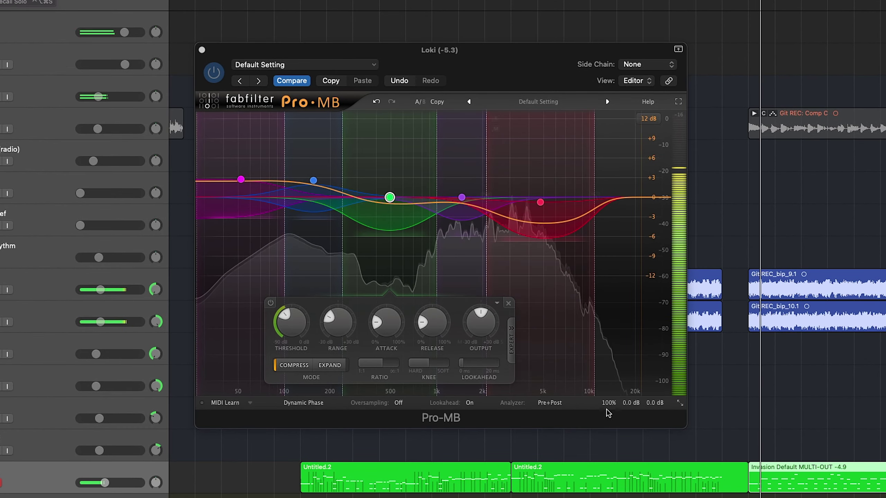
Step: Compare Pro-MB bypassed and active, then solo the Loki bass track
left_click(606, 387)
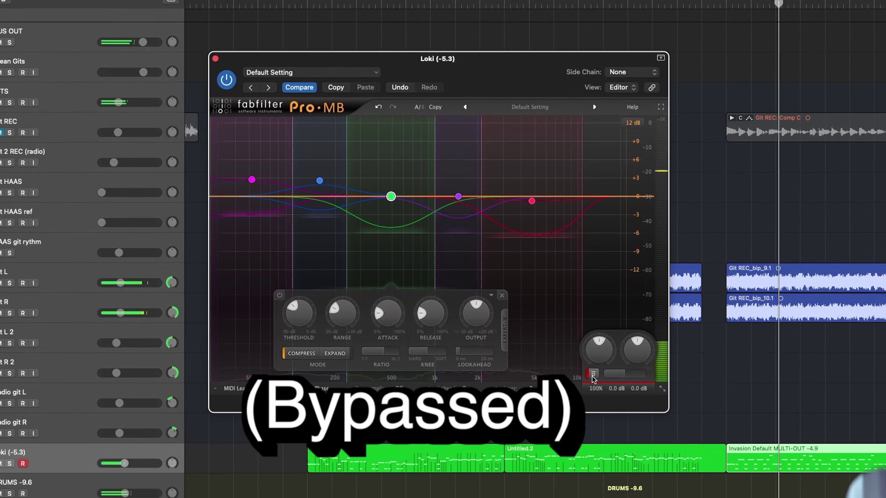
left_click(606, 387)
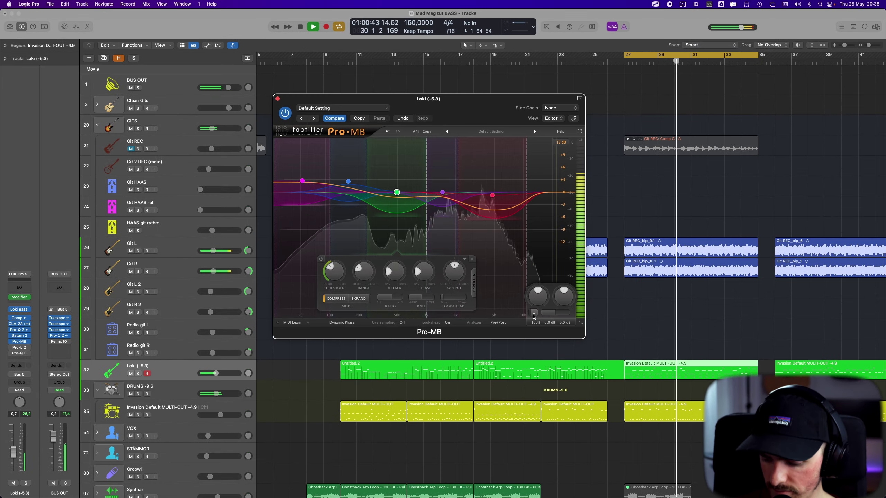
key("s")
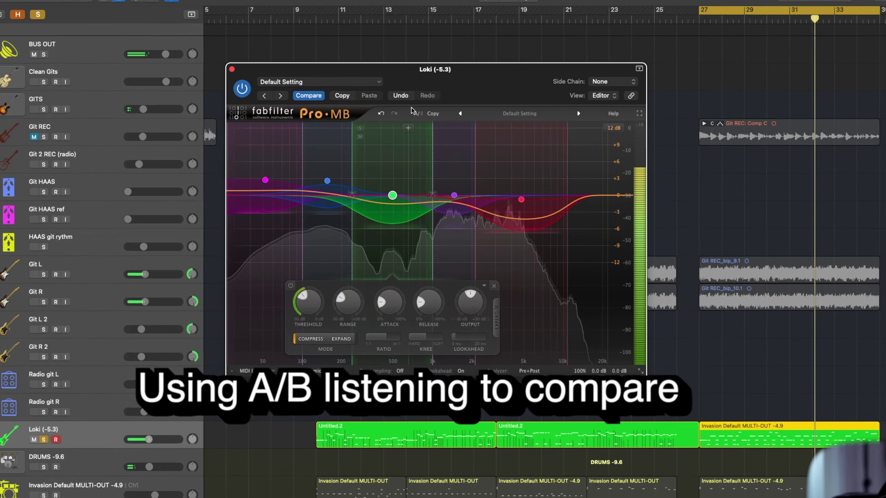
Step: Compare Pro-MB's A and B settings, ending on B, then swap the window for Pro-L 2
left_click(416, 132)
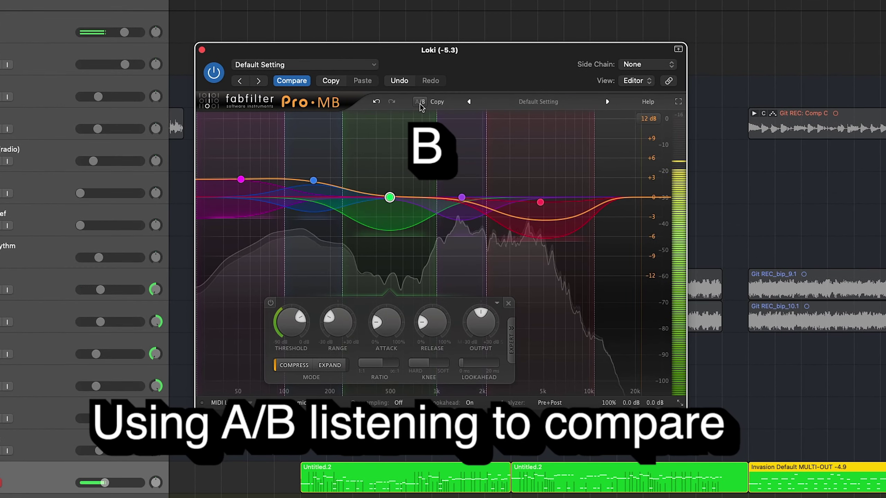
left_click(420, 104)
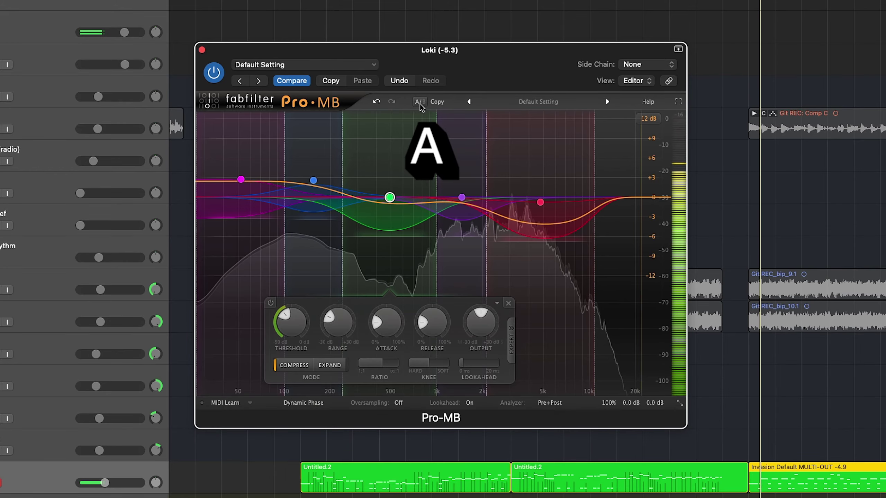
left_click(420, 103)
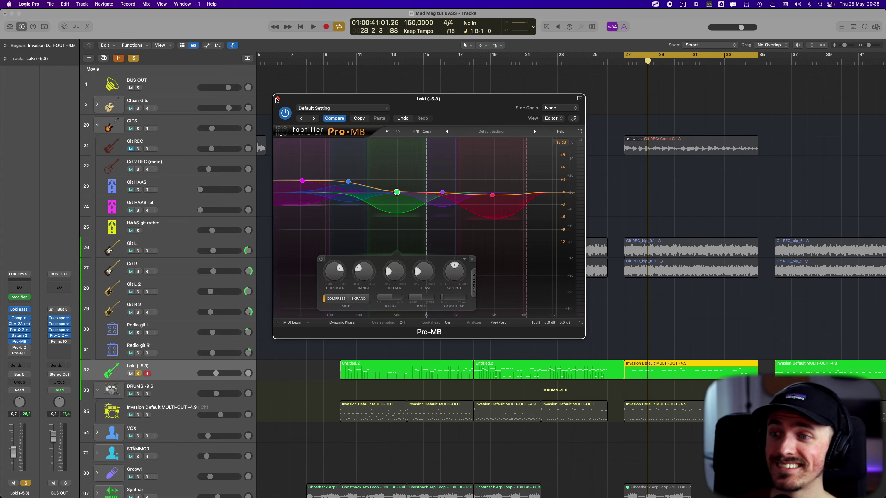
left_click(278, 99)
left_click(19, 348)
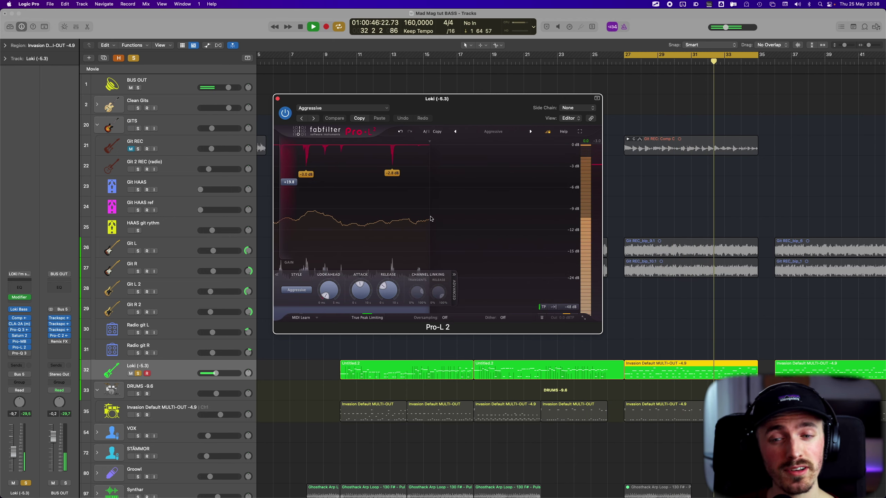
Step: Listen to Pro-L 2's Aggressive limiting on the loop, then close the limiter window
mouse_move(565, 314)
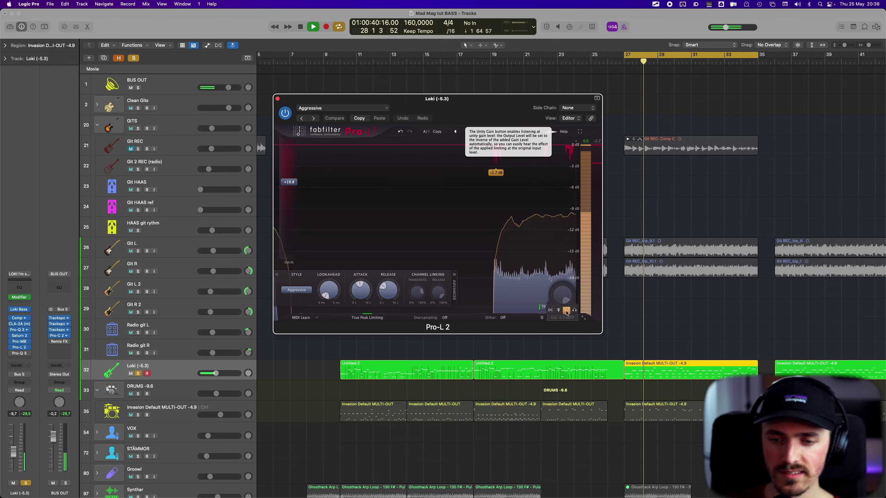
mouse_move(283, 202)
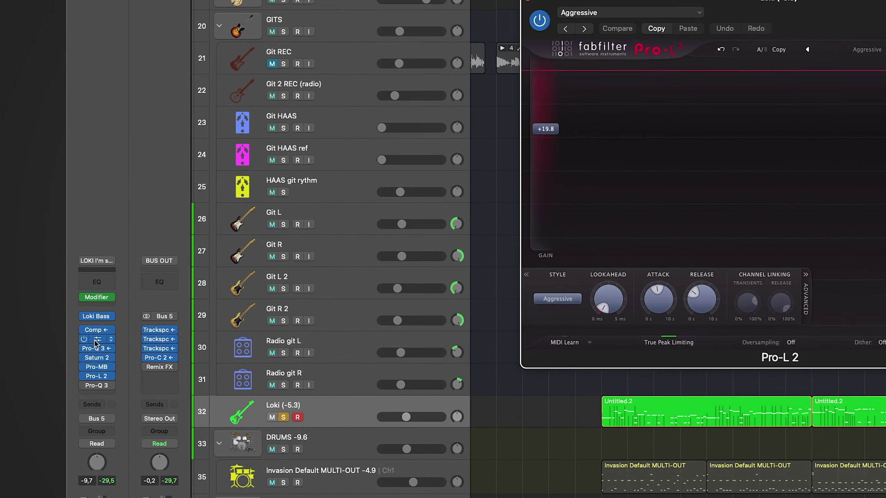
left_click(19, 347)
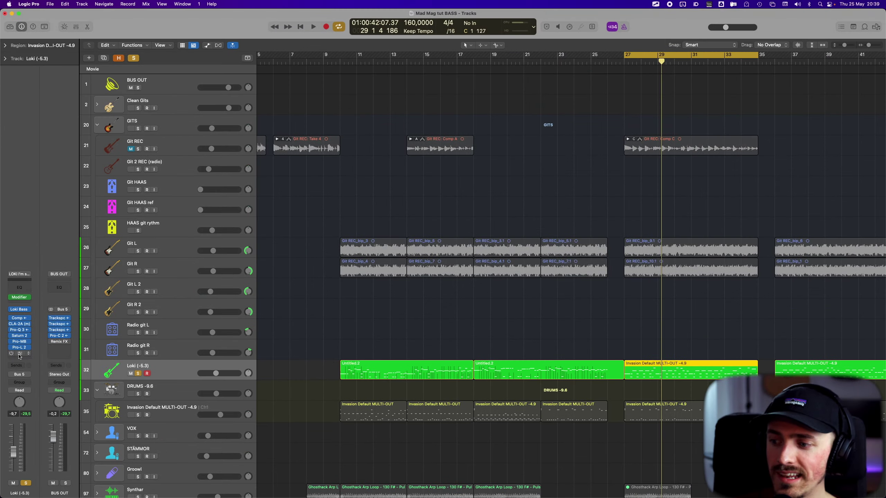
Step: Open the high-cut Pro-Q 3, bypass and re-enable it to compare, then play the bass
left_click(19, 354)
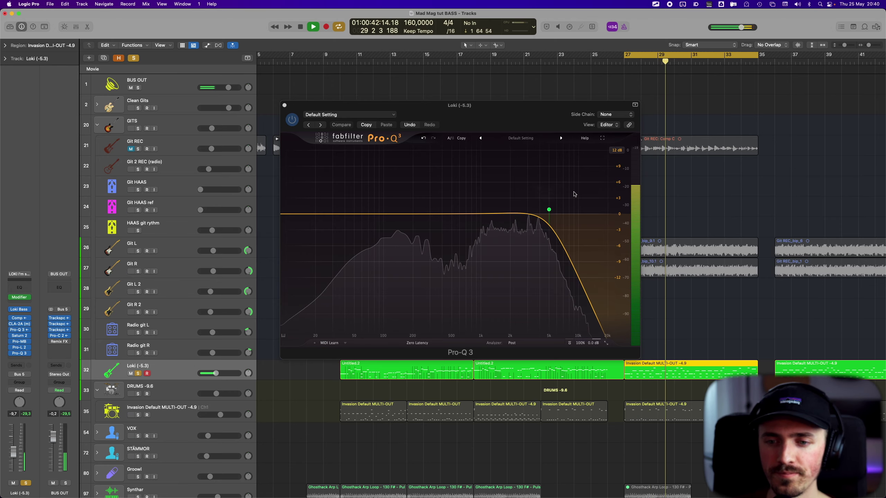
mouse_move(549, 210)
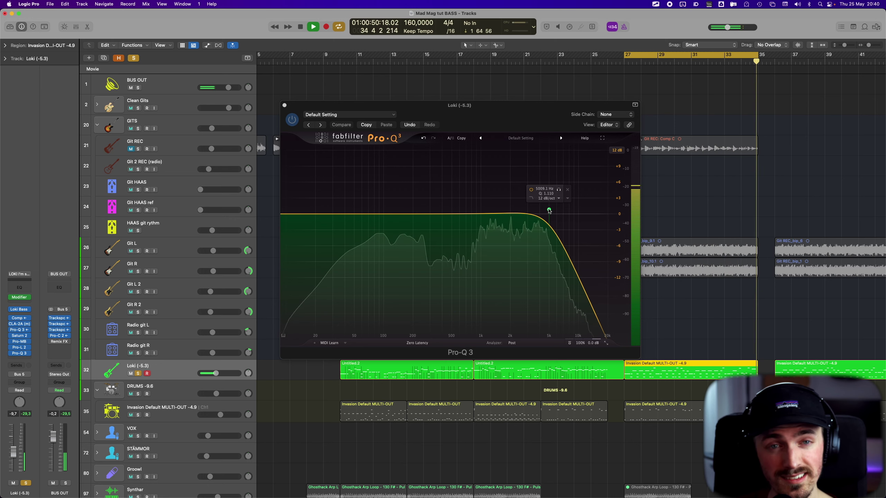
left_click(570, 344)
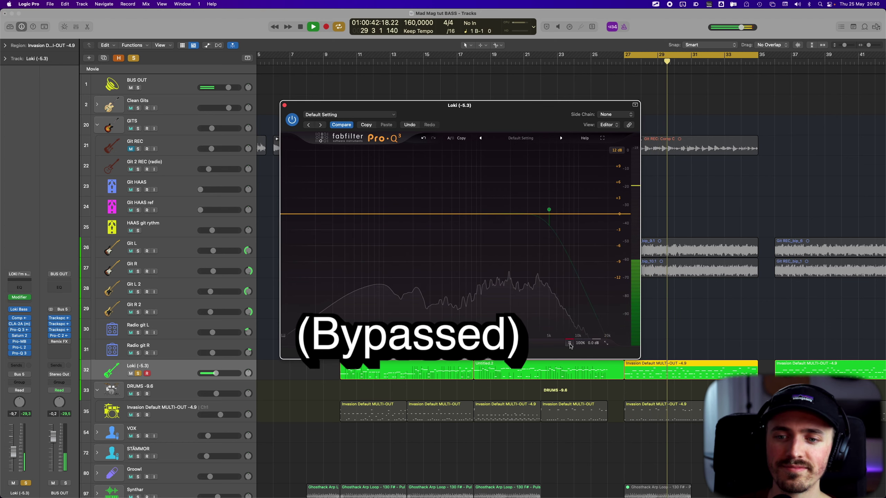
left_click(570, 344)
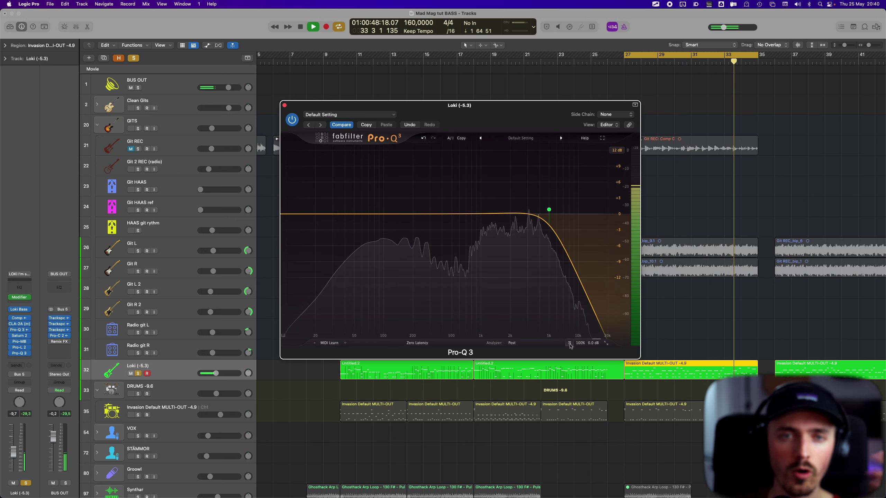
key("space")
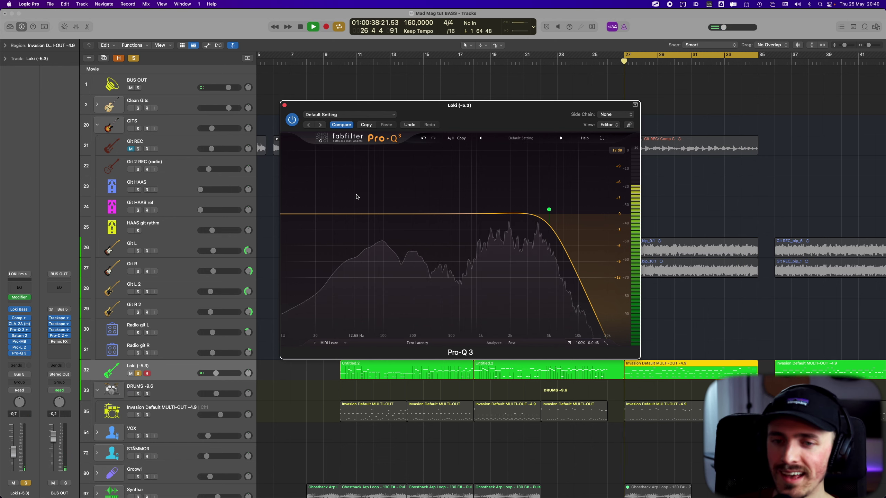
Step: Close the EQ, clear the bass solo, jump to bar 10, and solo only Loki and DRUMS
left_click(285, 105)
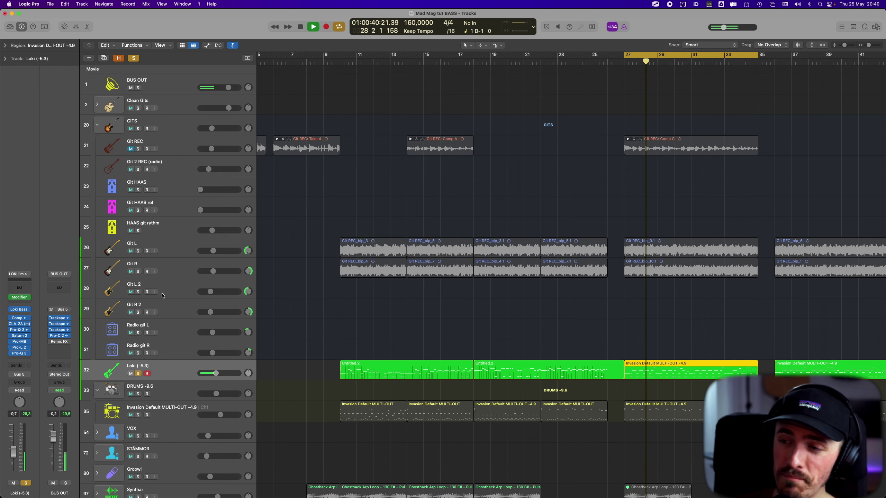
left_click(136, 59)
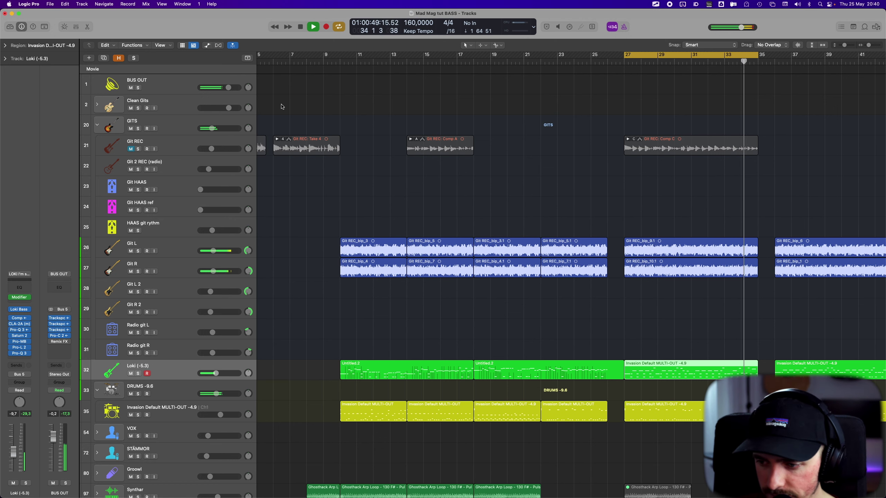
left_click(342, 60)
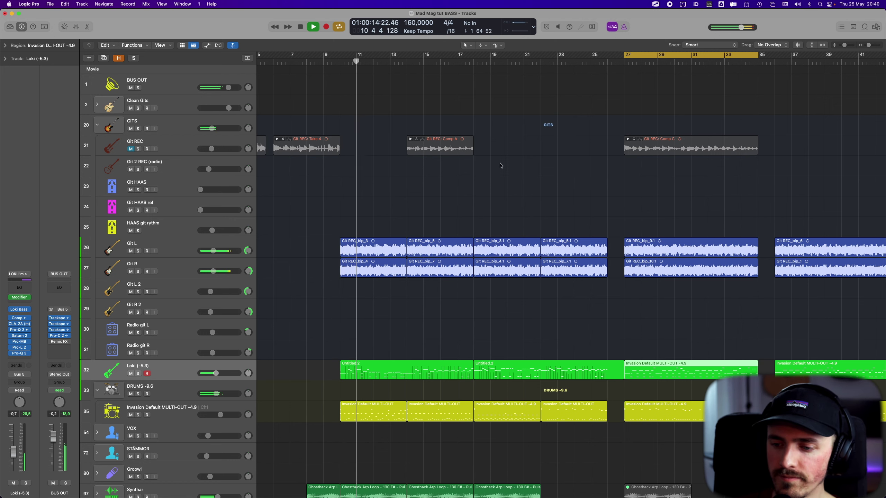
left_click(139, 373)
left_click(138, 394)
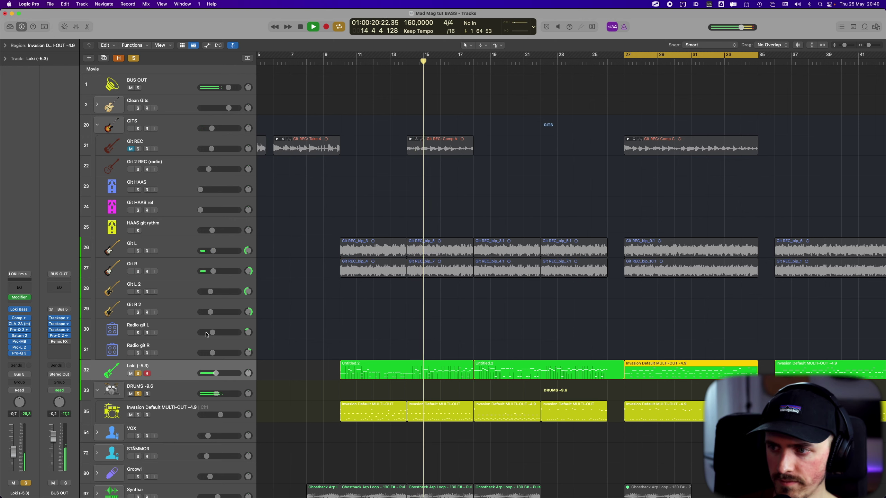
left_click(138, 129)
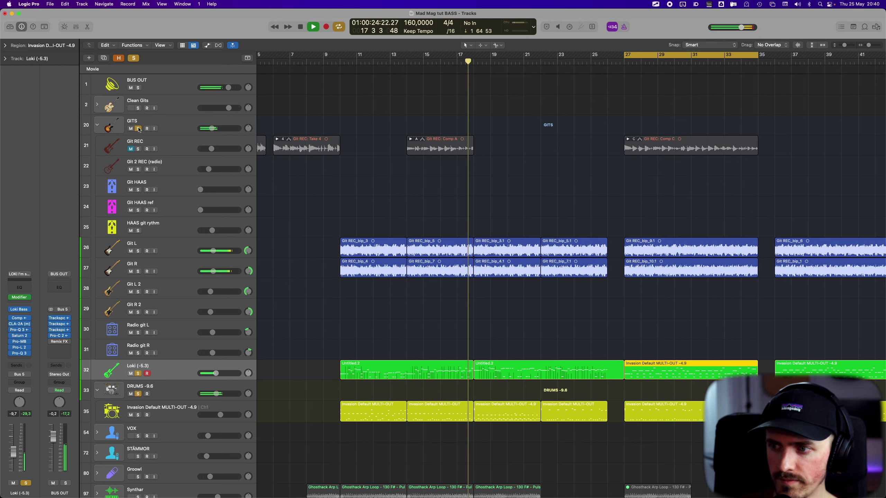
left_click(139, 129)
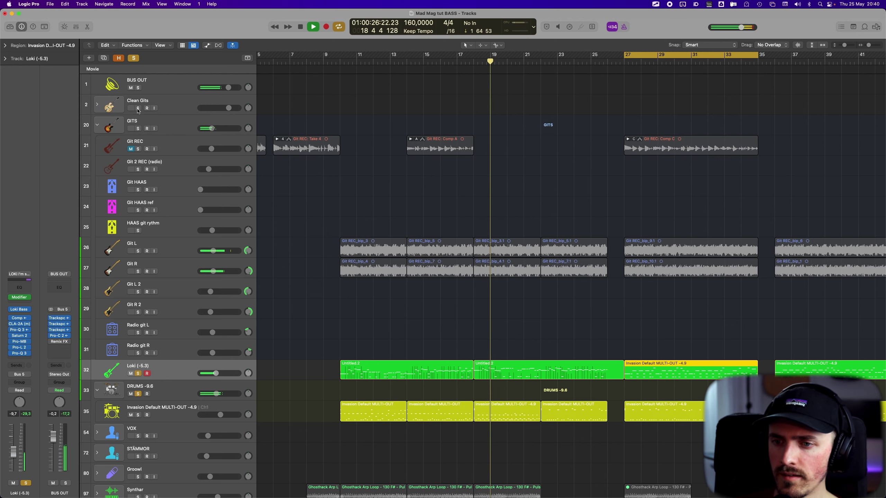
Step: Zoom out and audition the bass with the KMF arp and Synthar tracks soloed from bar 16
left_click(139, 129)
key("z")
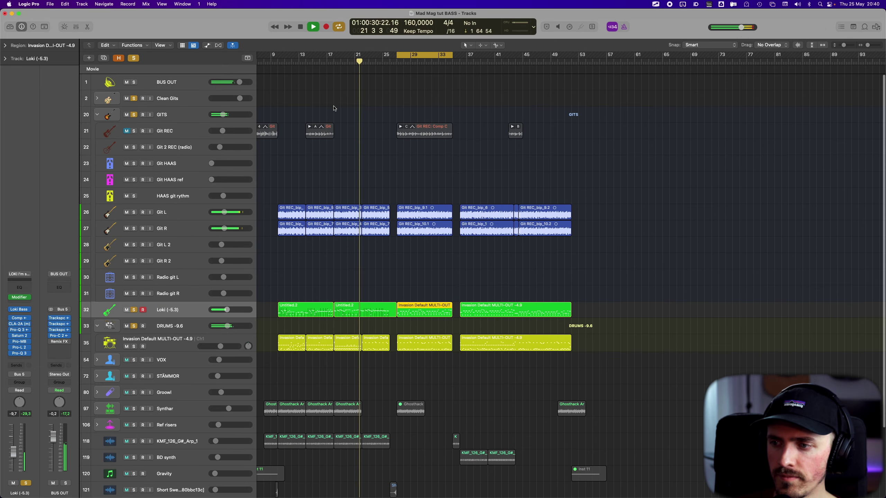
left_click(133, 116)
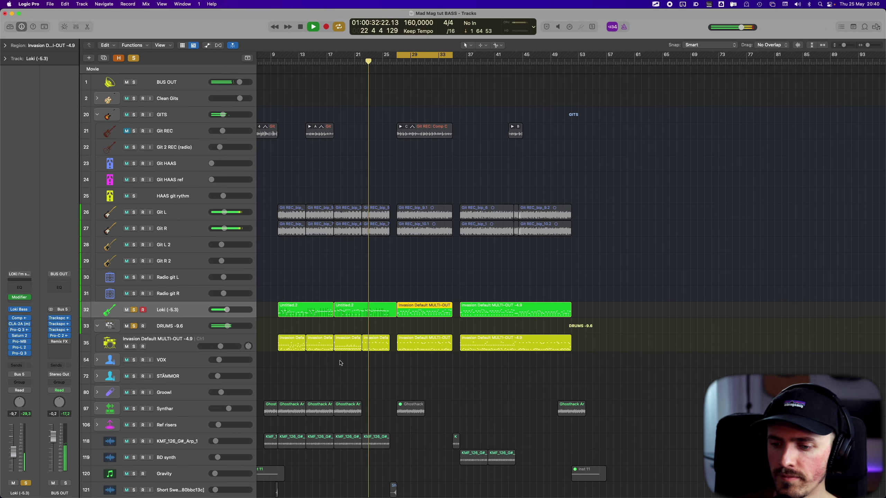
left_click(134, 442)
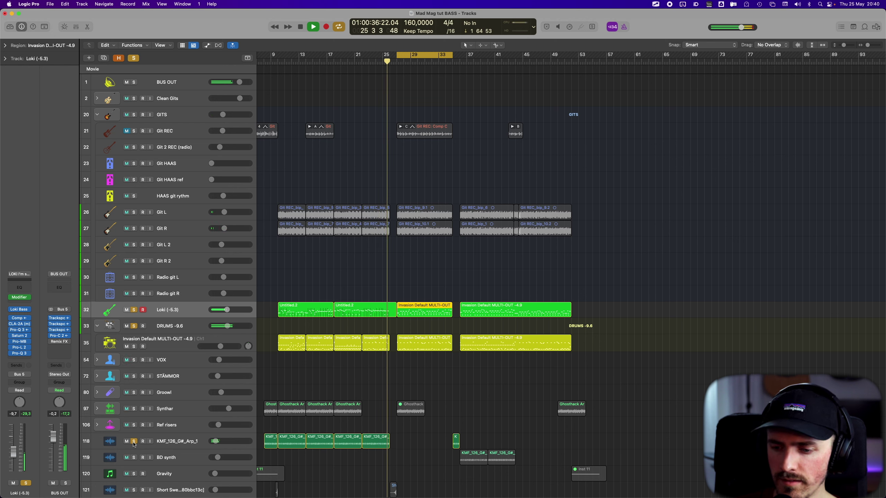
left_click(134, 409)
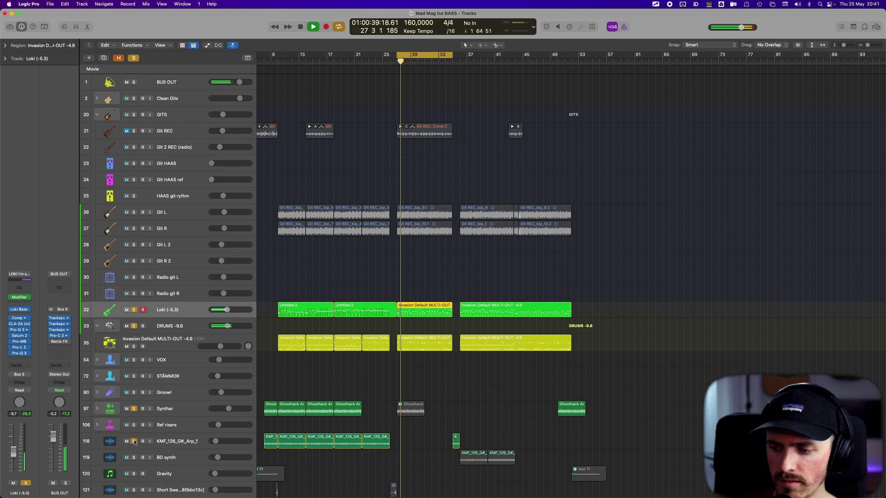
left_click(320, 61)
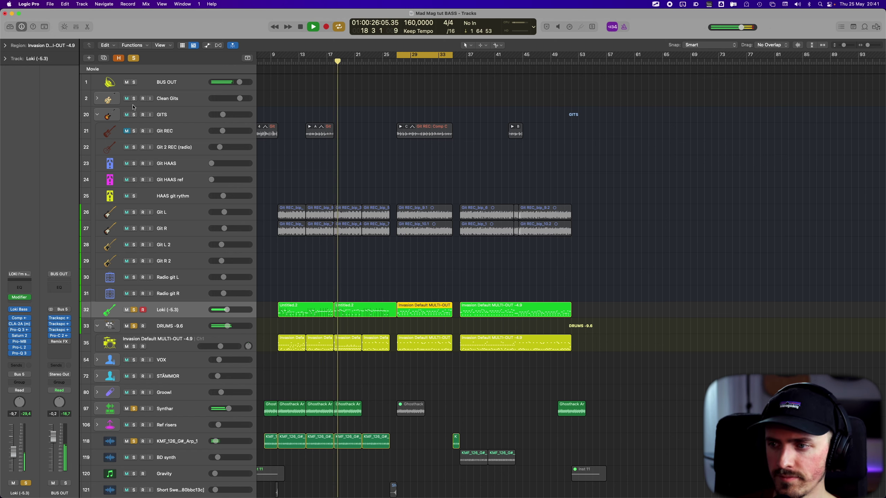
Step: Solo the guitars, unsolo drums, synth and arp, and zoom in around bar 27
left_click(134, 115)
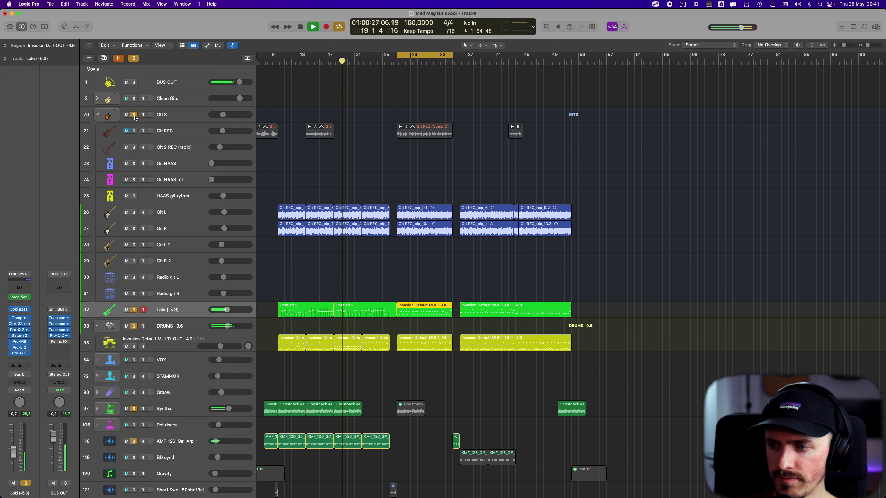
left_click(134, 326)
left_click(135, 410)
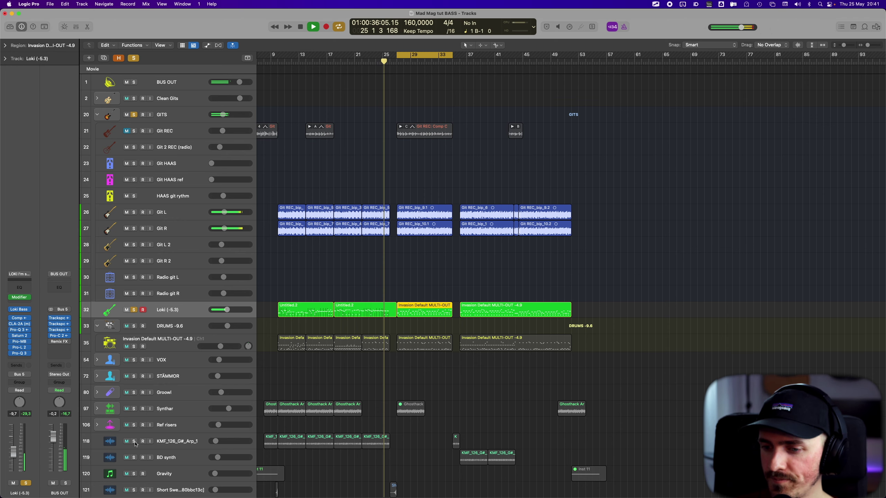
key("super+Right")
key("super+Right")
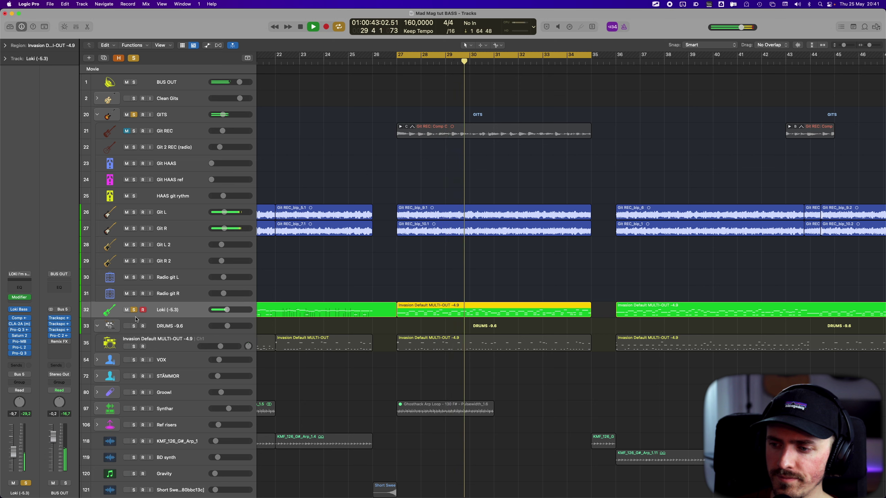
left_click(134, 310)
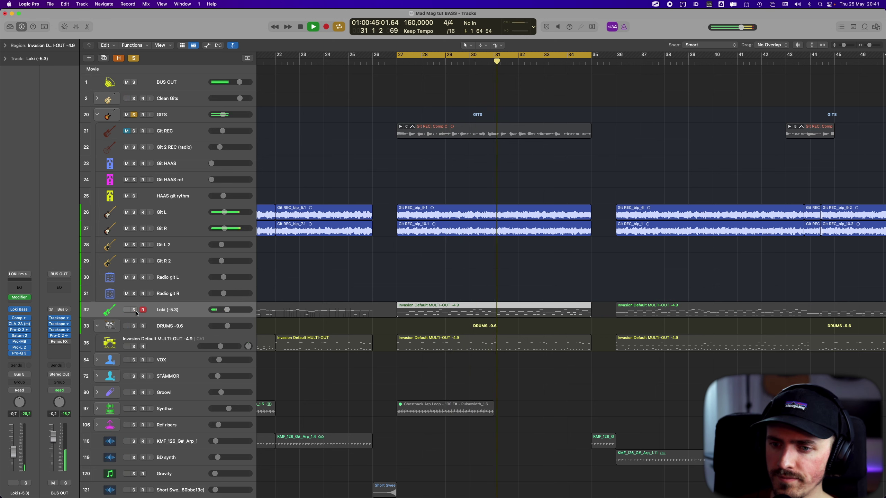
left_click(135, 311)
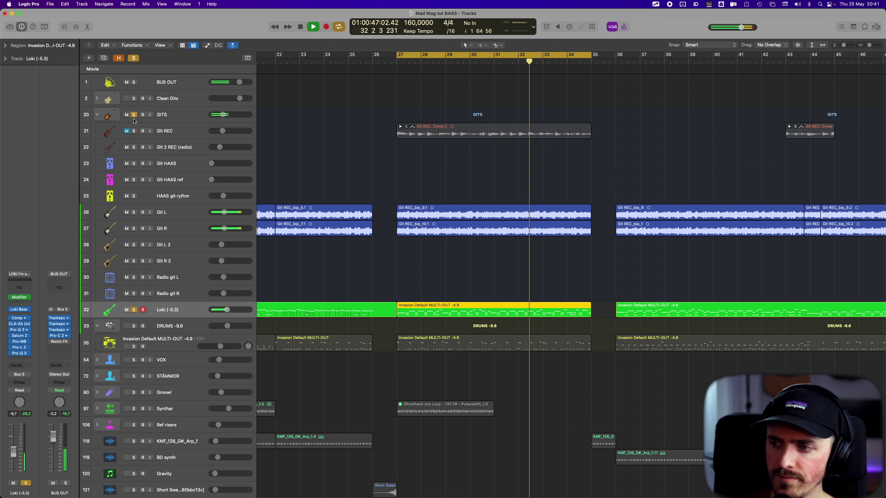
Step: Unsolo the guitars, add Freeze buttons to all track headers, and select the Loki bass track
left_click(135, 115)
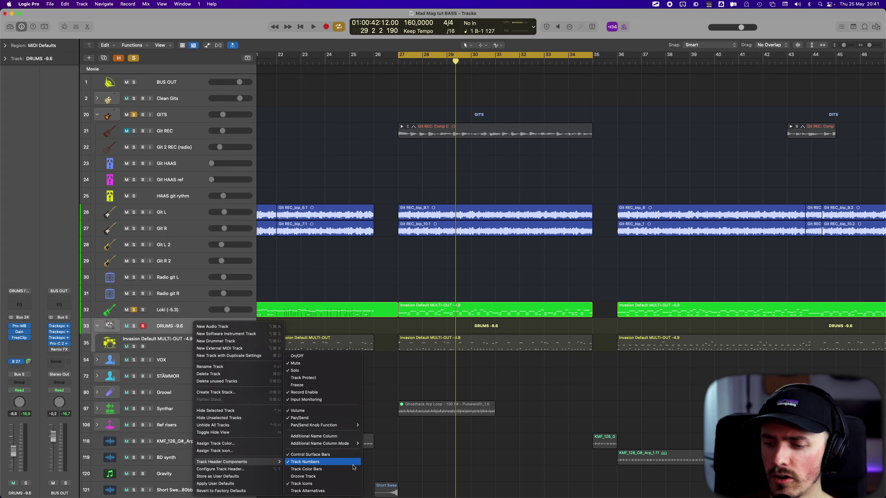
left_click(315, 386)
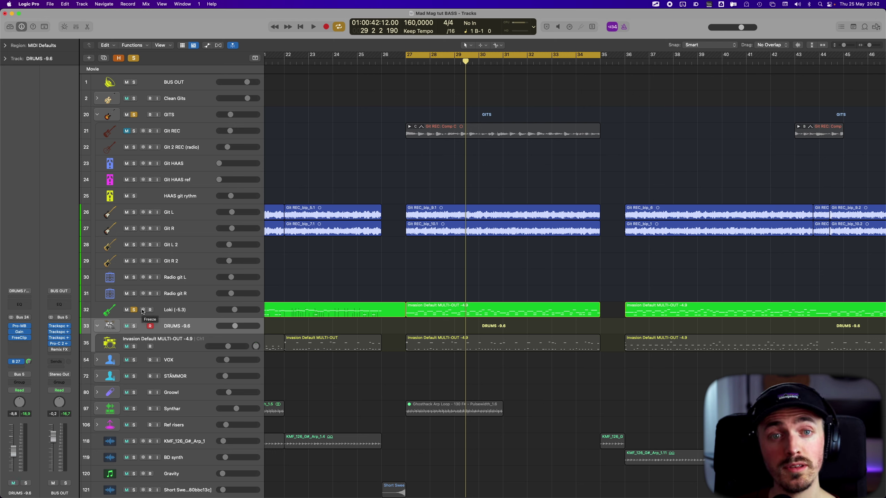
left_click(190, 310)
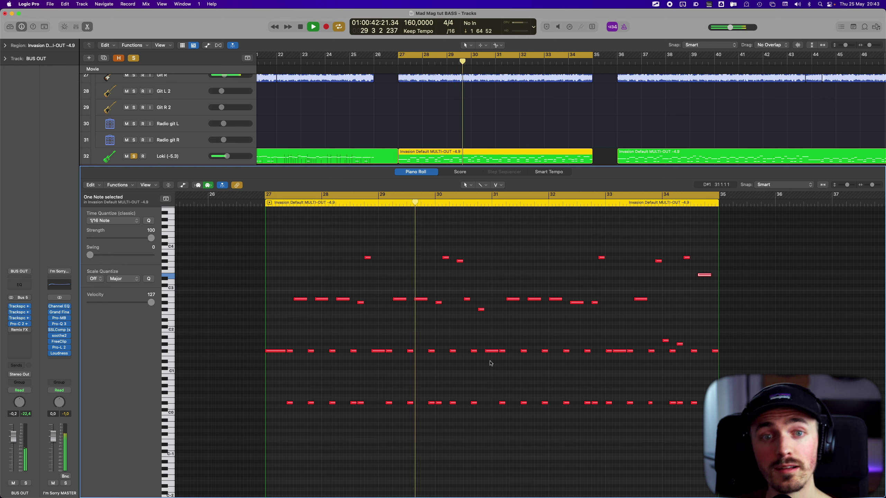
Step: Stop playback and select every D#0 note of the Loki riff in the Piano Roll
left_click(311, 428)
key("space")
left_click(167, 405)
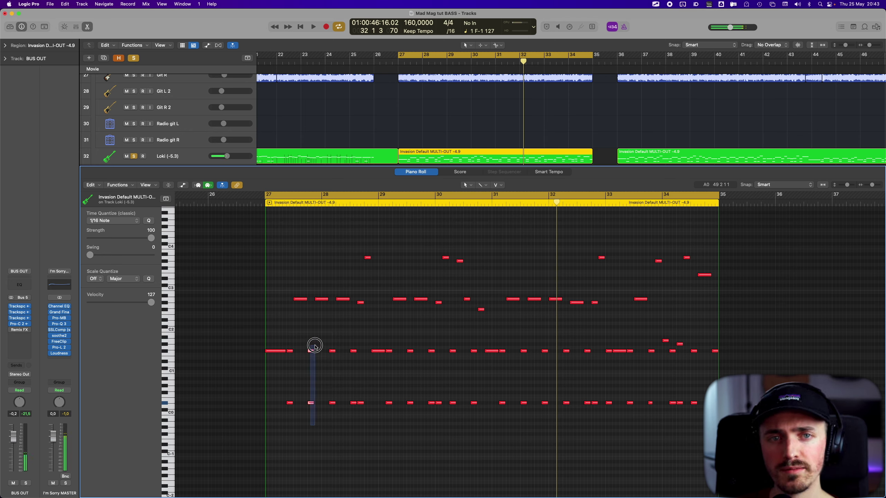
scroll(314, 350, "up", 1)
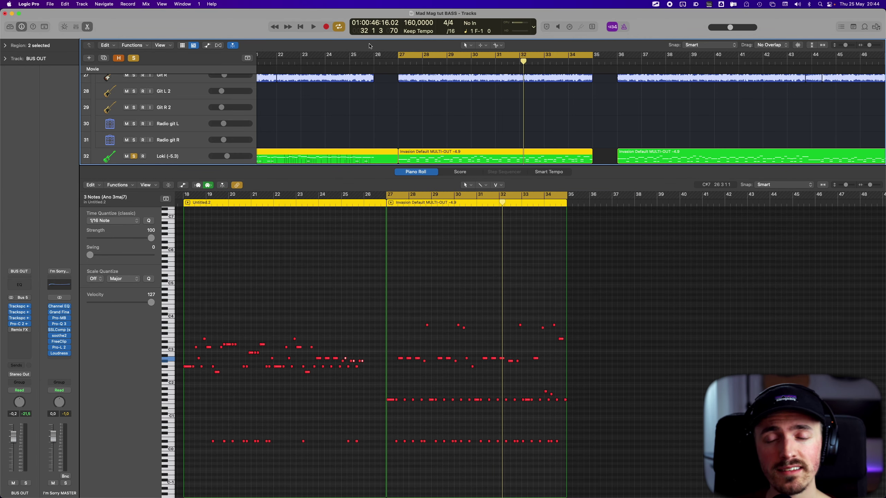
Step: Place the playhead near bar 25, rearrange the view, and play the Loki riff from bar 22
left_click(351, 60)
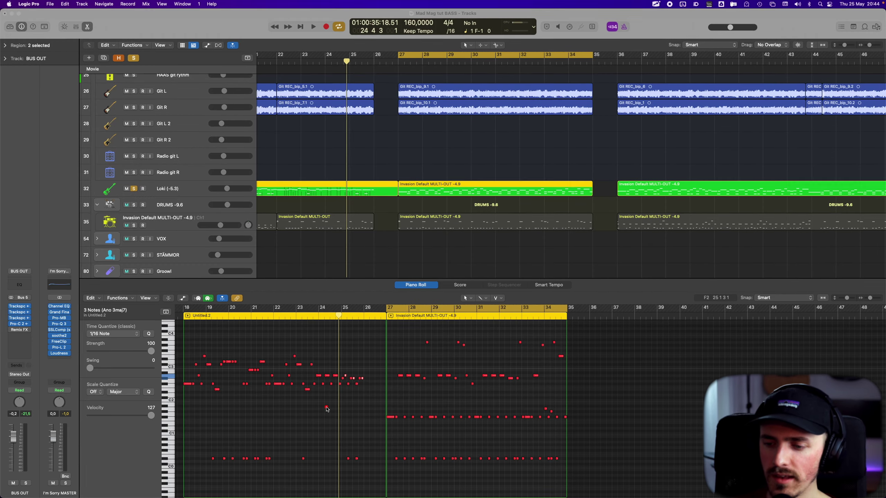
mouse_move(327, 409)
left_mouse_down()
mouse_move(358, 365)
mouse_move(376, 378)
mouse_move(217, 343)
left_mouse_up()
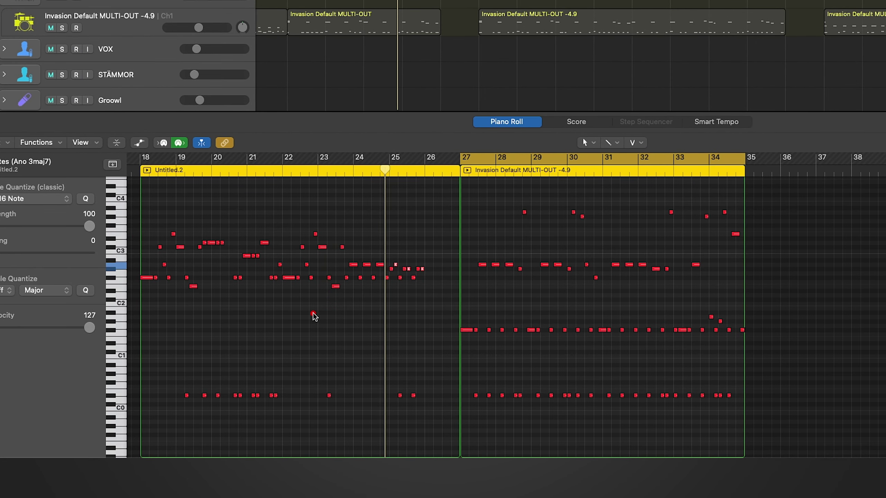
mouse_move(461, 306)
left_mouse_down()
mouse_move(740, 297)
mouse_move(772, 312)
mouse_move(521, 352)
left_mouse_up()
mouse_move(363, 335)
left_mouse_down()
mouse_move(403, 328)
mouse_move(374, 394)
left_mouse_up()
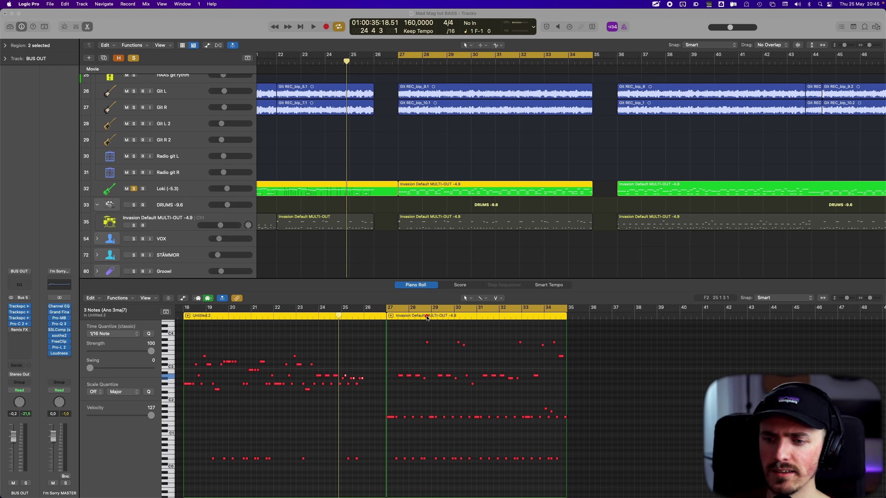
left_click(279, 61)
key("space")
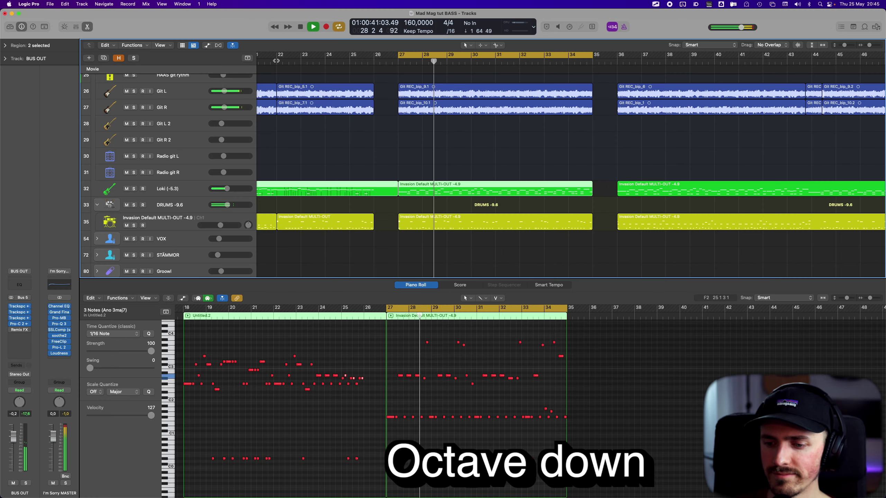
Step: Stop playback of the Loki bass riff
key("space")
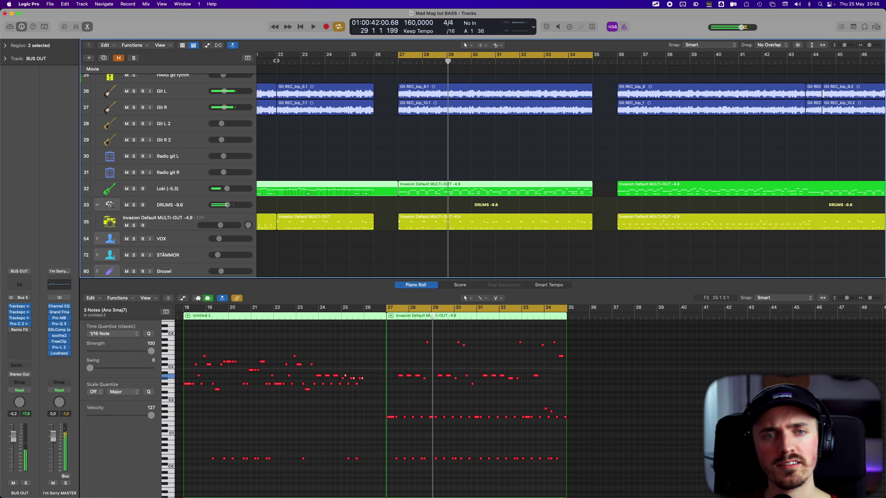